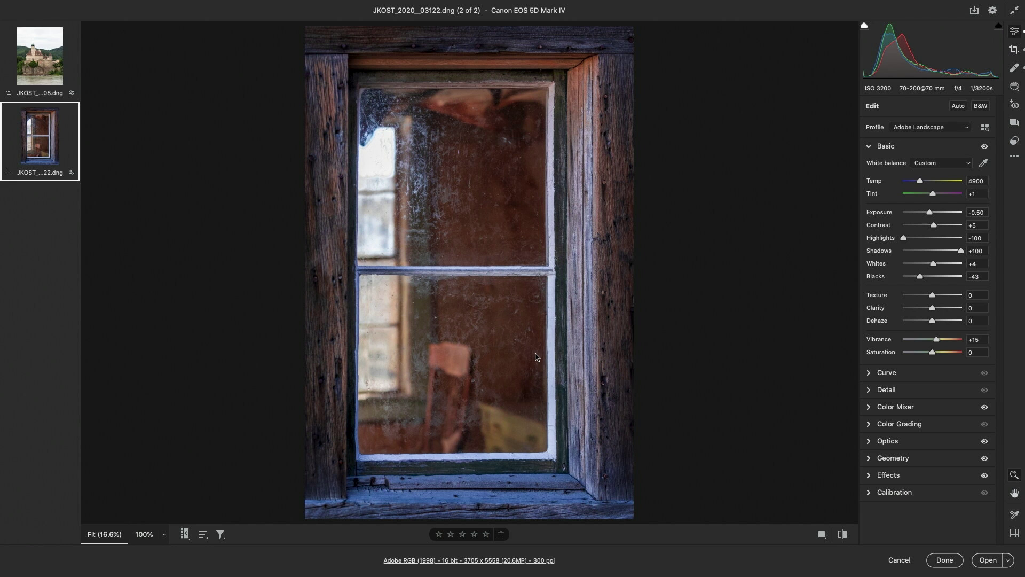
Step: Open the masking options for the window photo JKOST_2020__03122.dng
click(1014, 87)
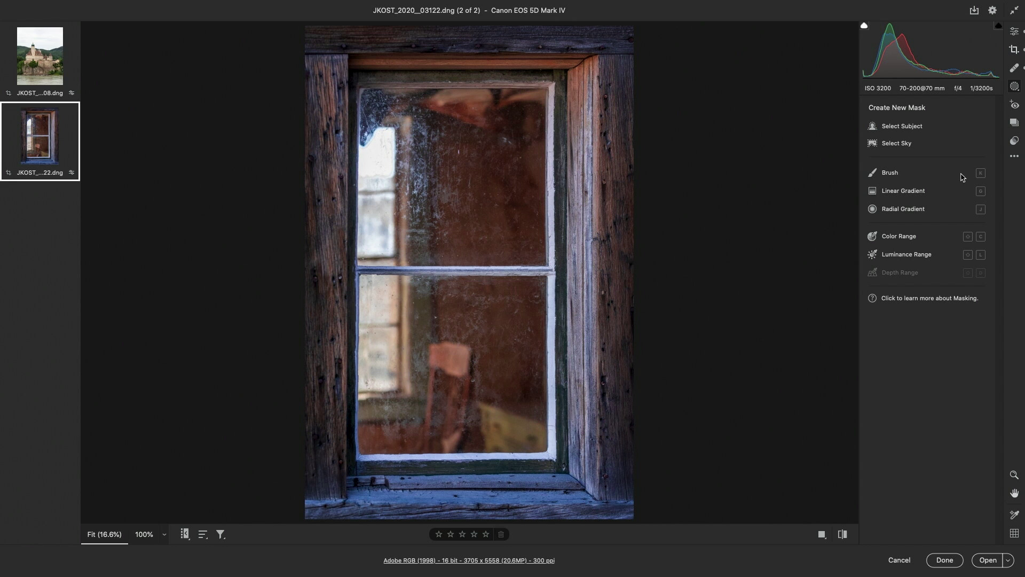
Step: Start a brush mask in a floating masks panel and paint the window frame at size 3
click(900, 174)
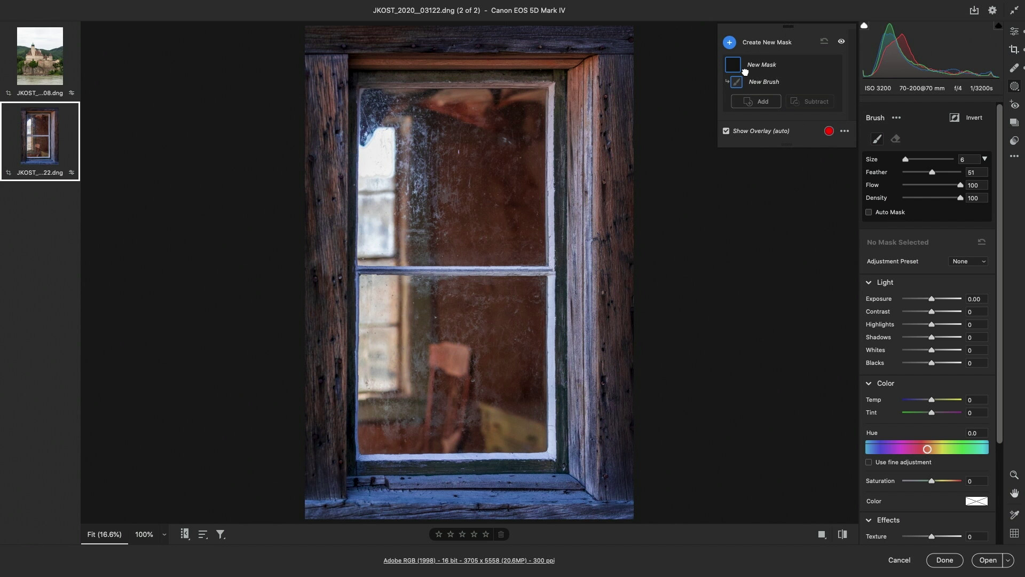
mouse_move(787, 27)
mouse_down()
mouse_move(489, 158)
mouse_move(296, 158)
mouse_move(564, 221)
mouse_move(822, 67)
mouse_move(920, 105)
mouse_up()
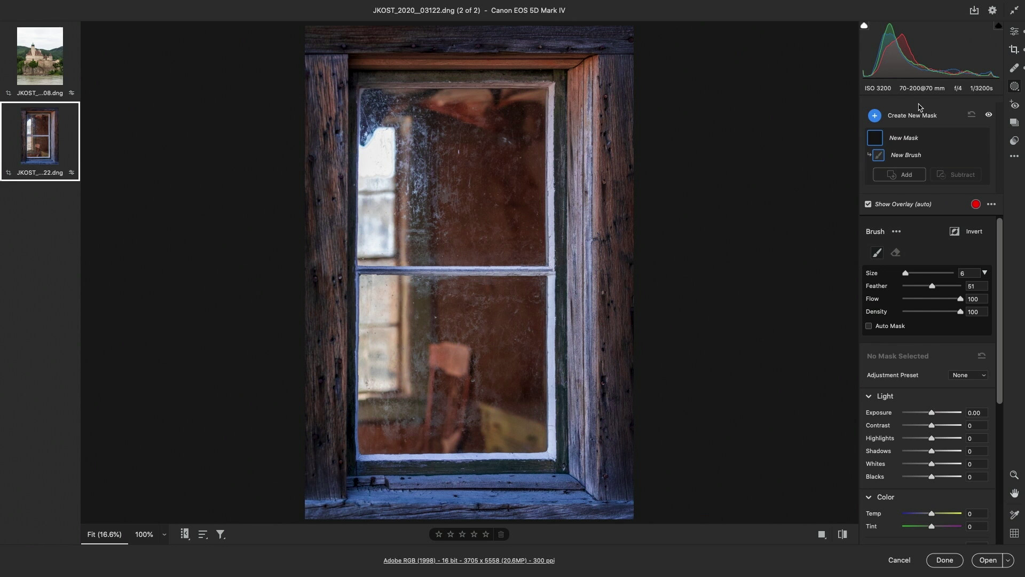
drag(845, 88, 789, 27)
drag(904, 159, 936, 175)
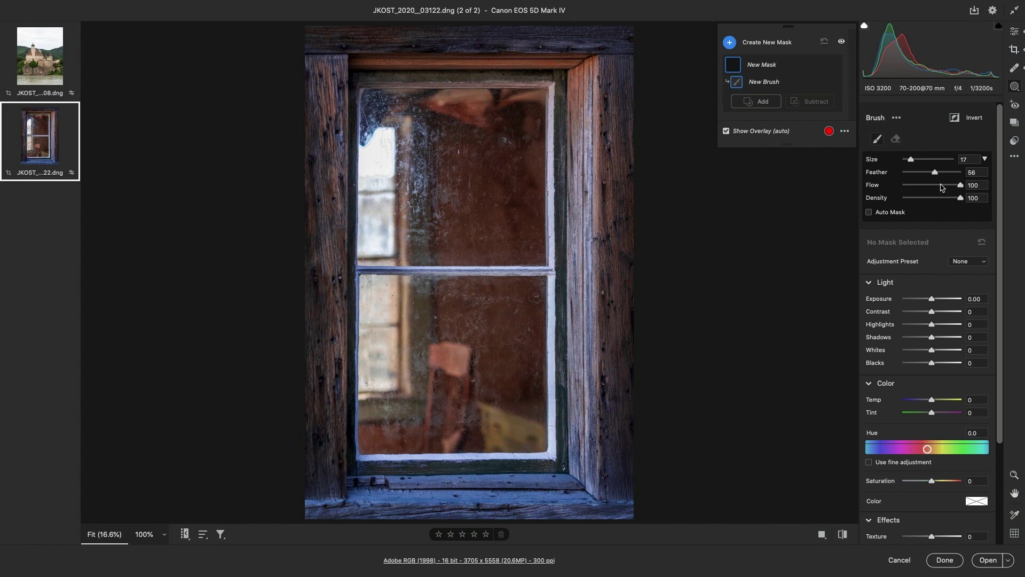
key(bracketleft)
key(bracketleft)
key(bracketleft)
key(bracketleft)
key(bracketleft)
key(bracketleft)
key(bracketleft)
key(bracketleft)
key(bracketright)
mouse_move(355, 76)
mouse_down()
mouse_move(559, 79)
mouse_move(560, 467)
mouse_move(355, 467)
mouse_move(357, 77)
mouse_up()
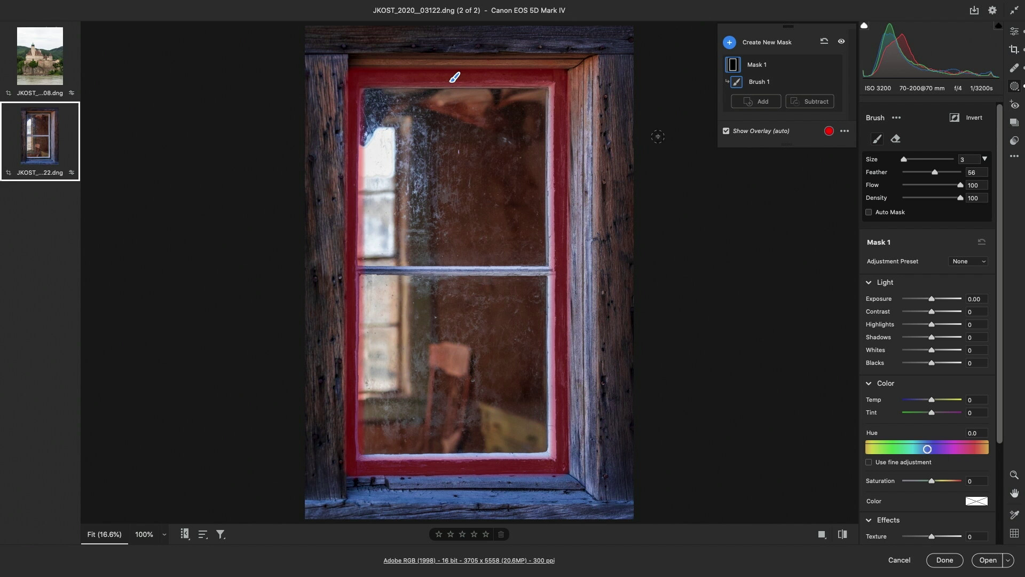
Step: Confirm the overlay colour settings and give the frame mask Exposure -0.50 and Tint -54
click(830, 131)
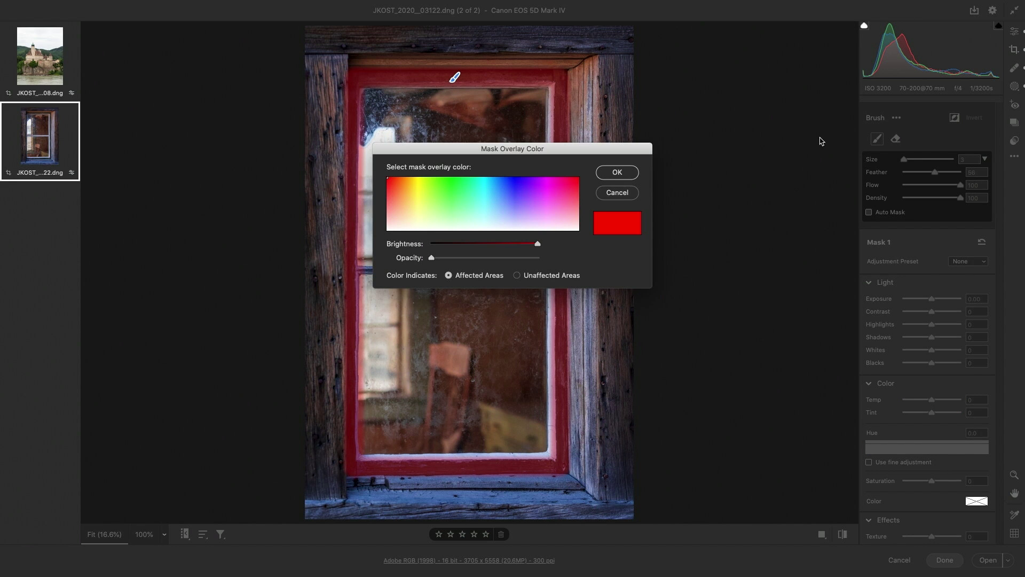
click(616, 174)
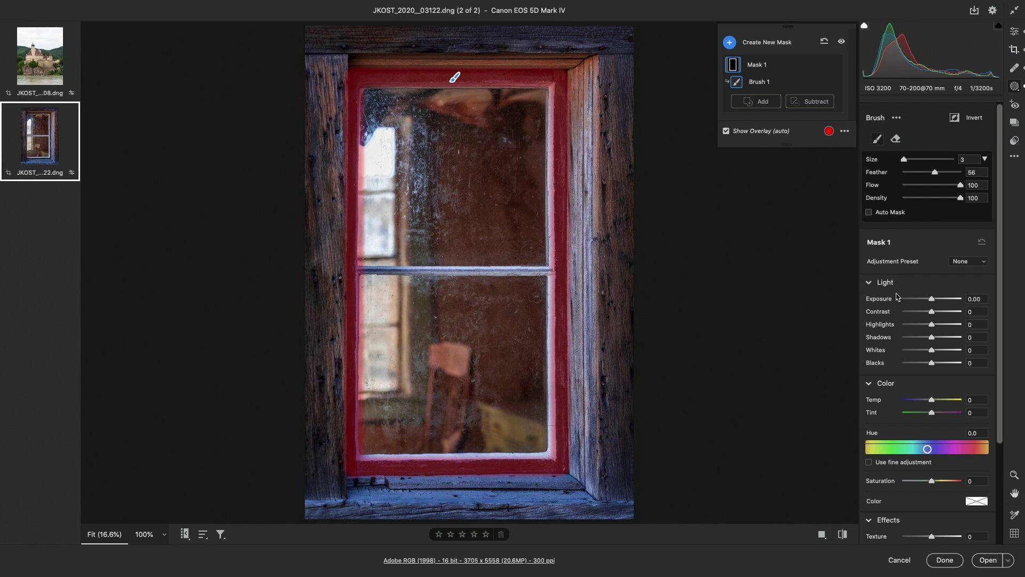
drag(932, 300, 928, 303)
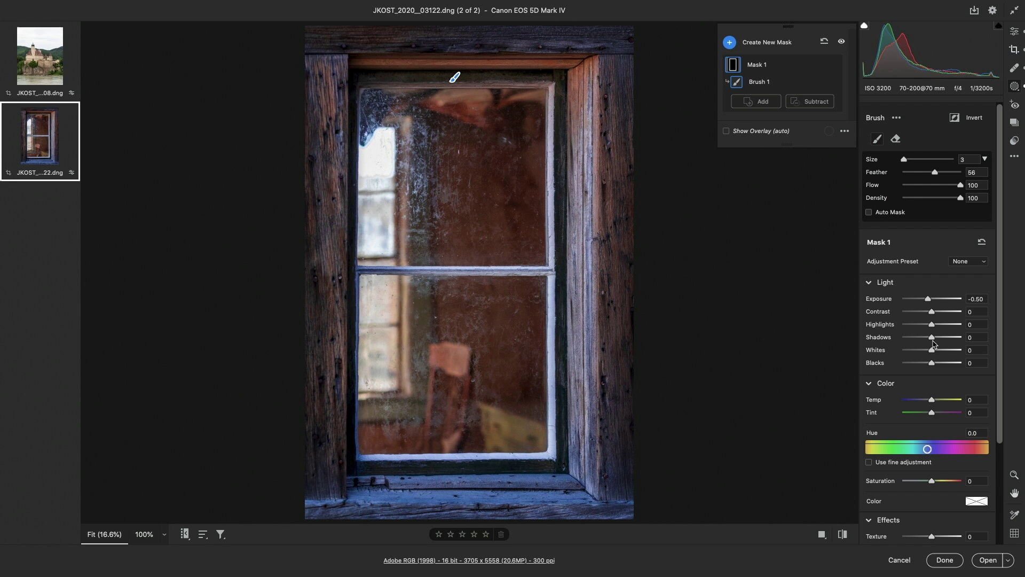
drag(932, 413, 918, 418)
Step: Toggle the mask overlay off and on to check the frame coverage
click(741, 132)
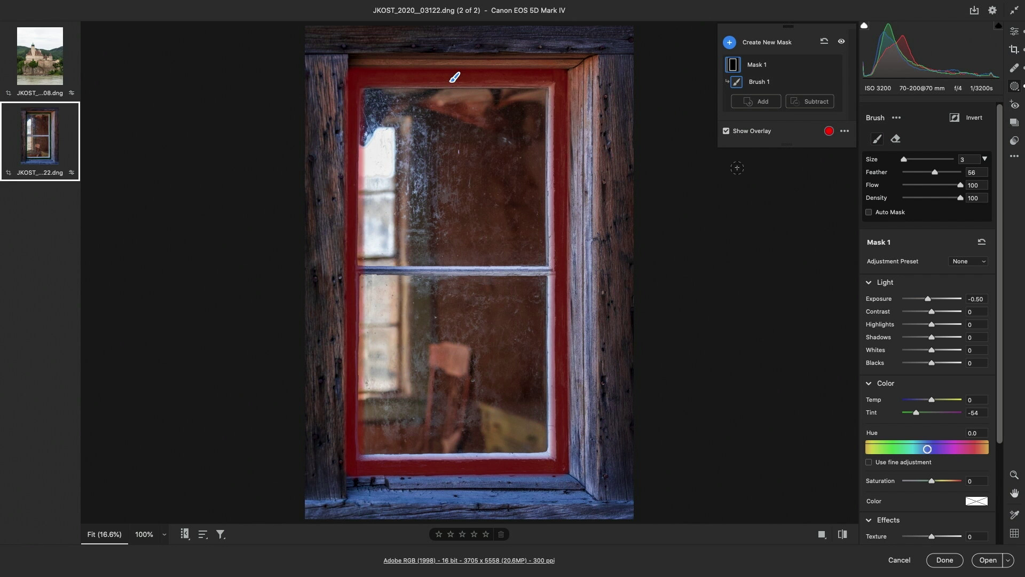
key(o)
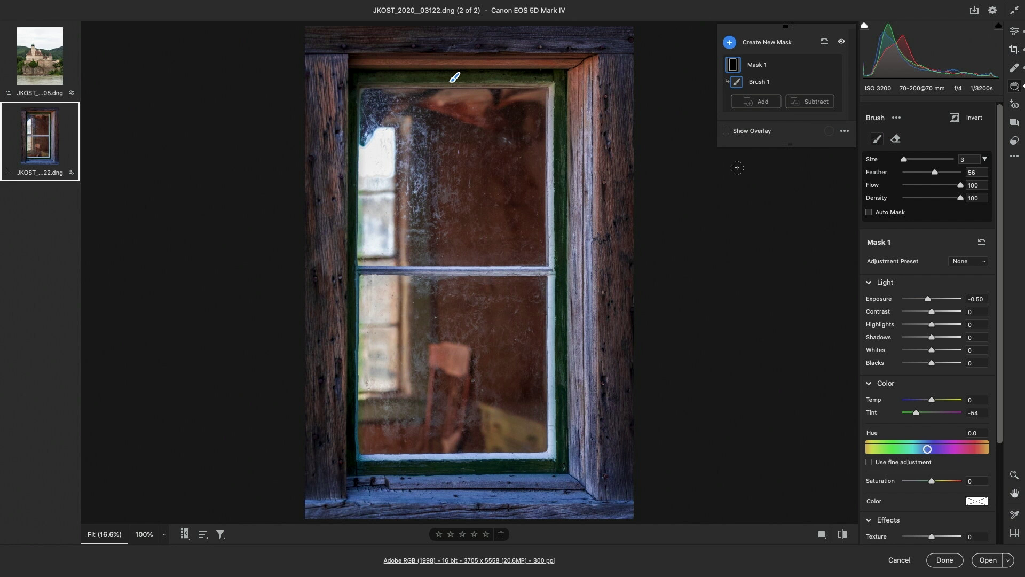
key(o)
key(o)
mouse_move(731, 88)
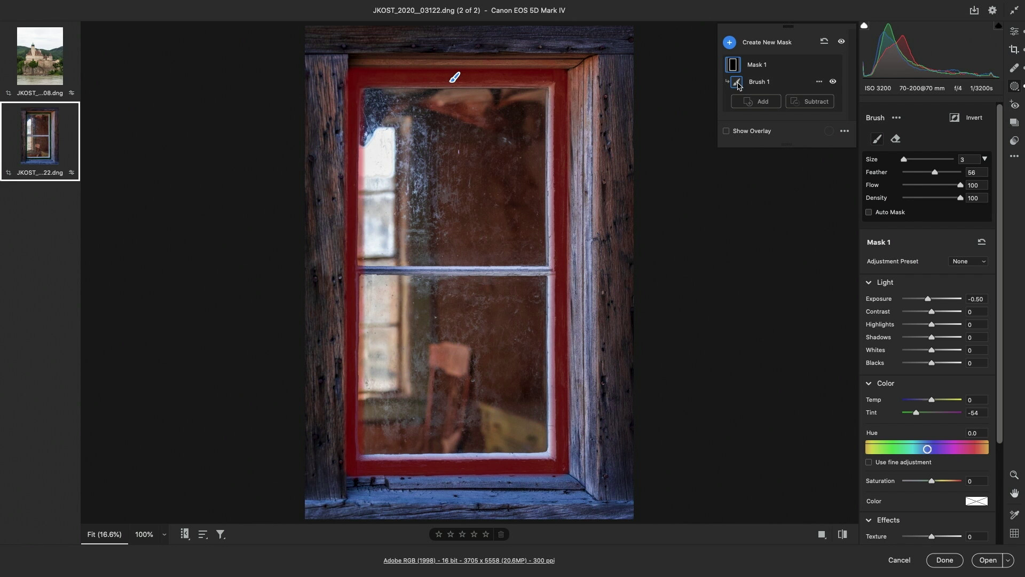
mouse_move(734, 67)
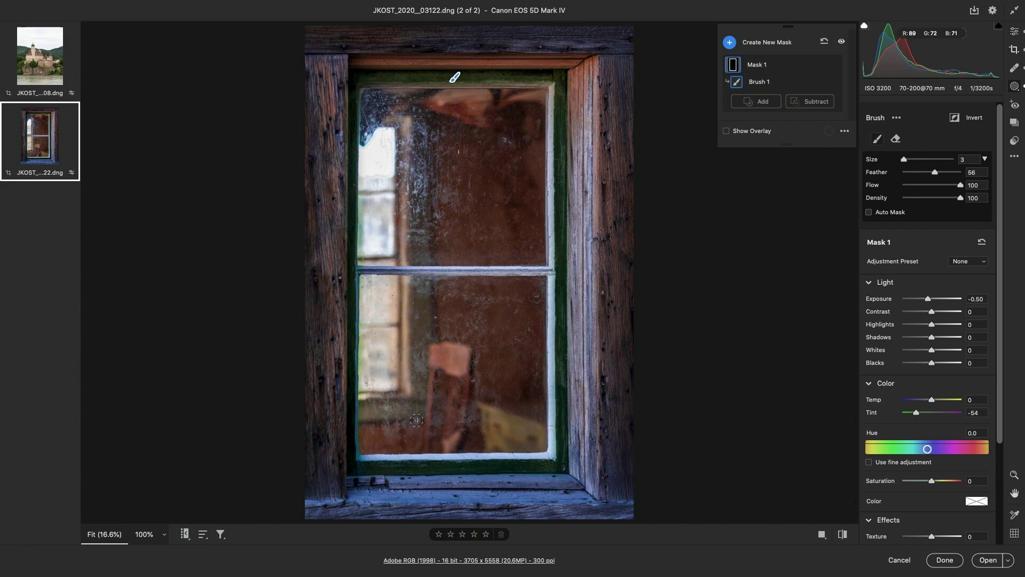
Step: Erase stray areas from the frame mask and display it as white on black
click(896, 139)
drag(365, 95, 367, 446)
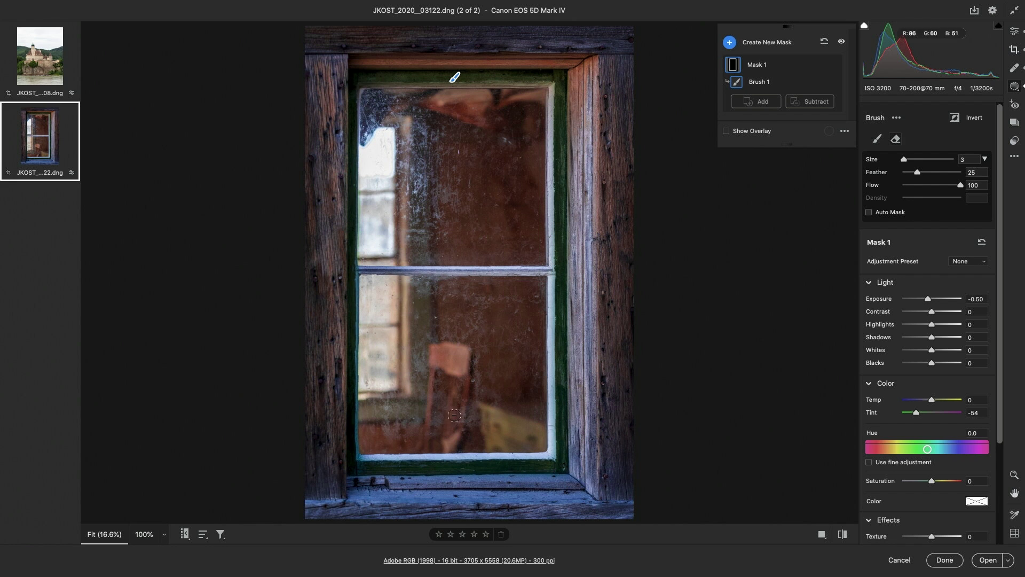
click(844, 132)
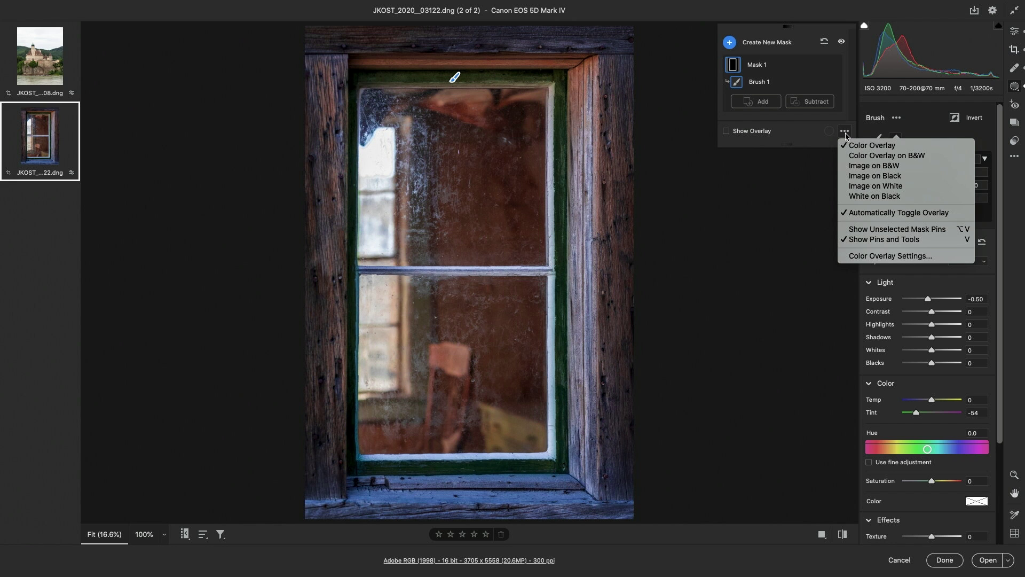
click(850, 196)
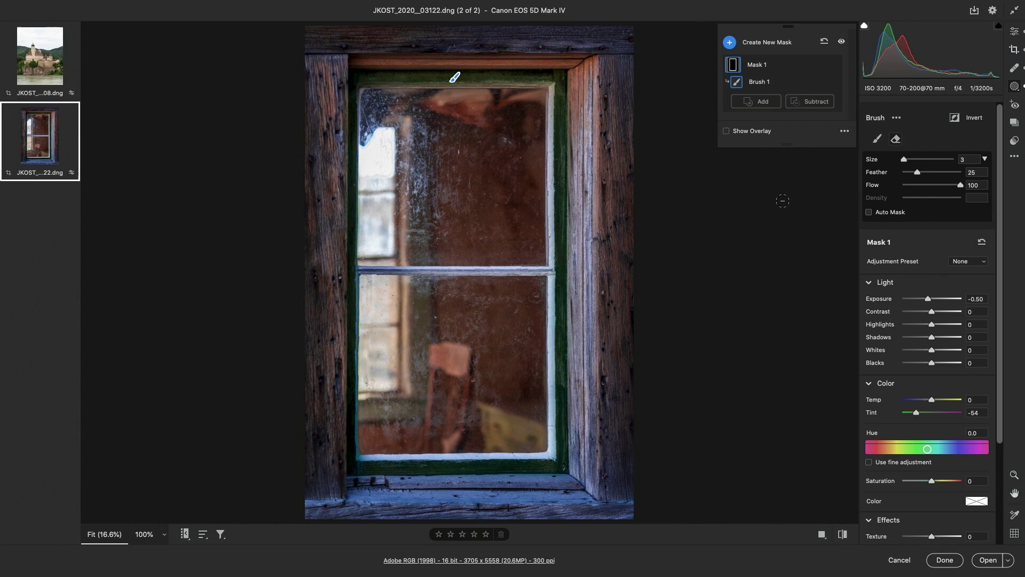
key(y)
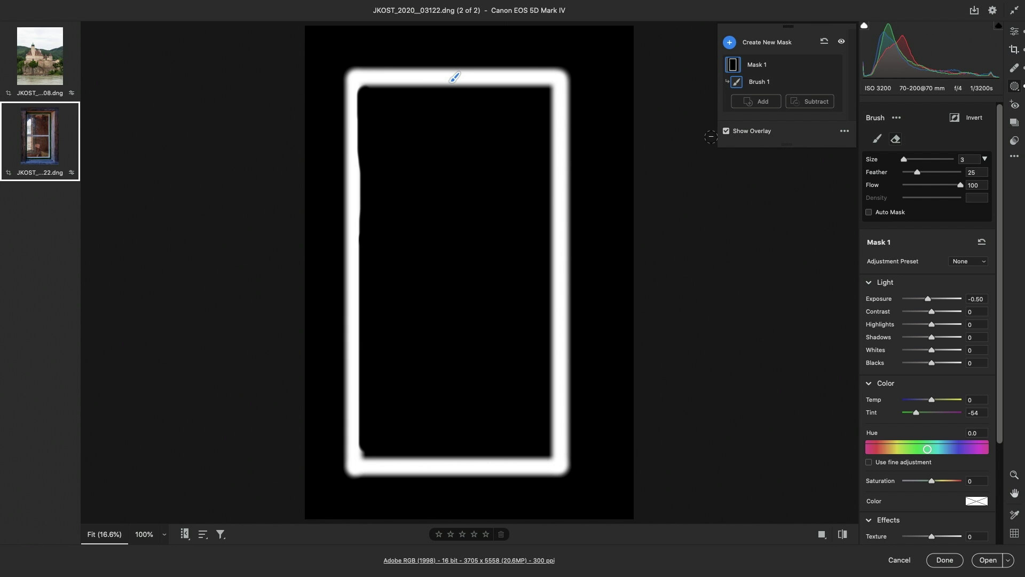
Step: Hide the overlay and switch its display mode back to Color Overlay
click(726, 131)
click(844, 133)
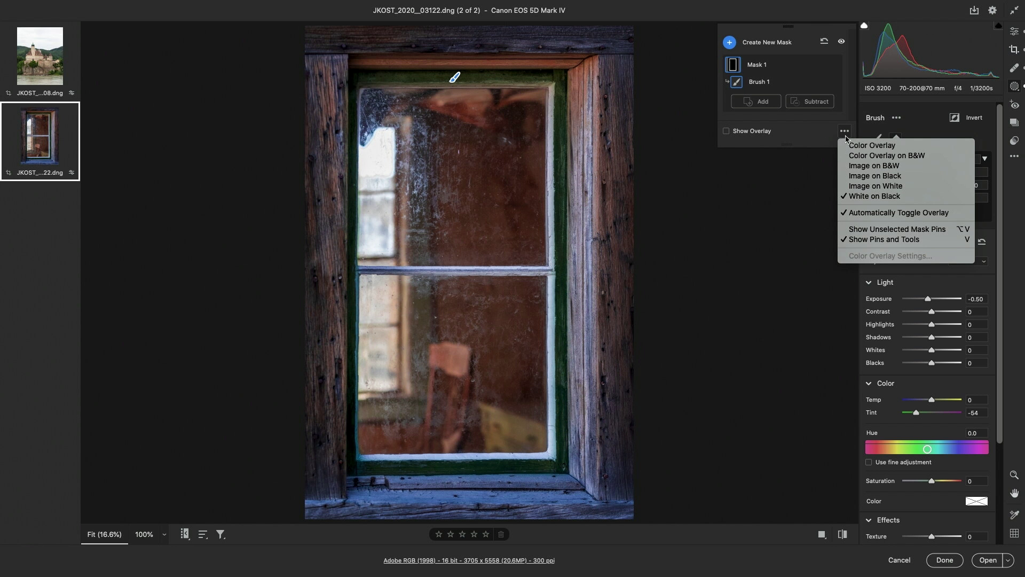
click(841, 142)
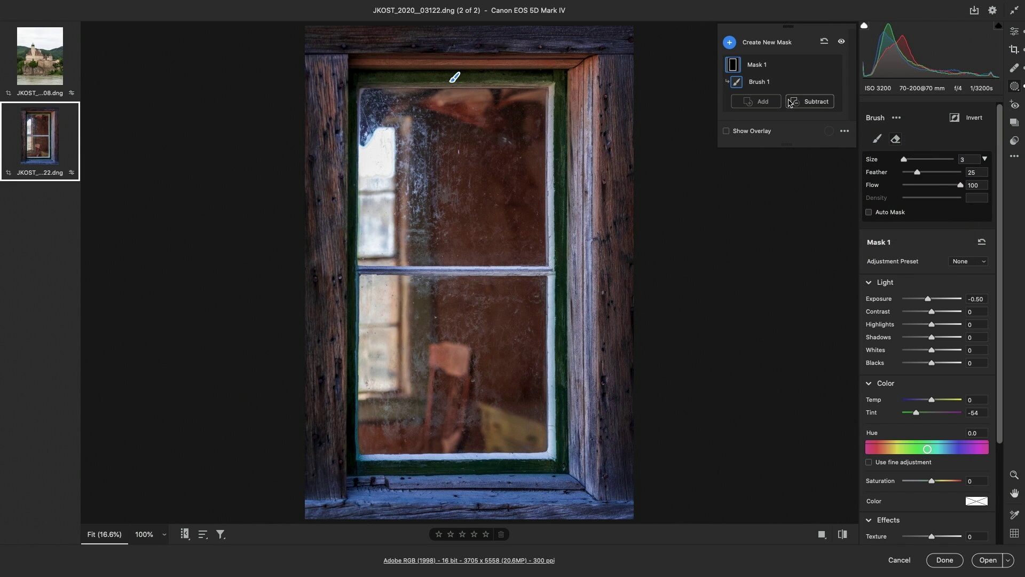
Step: Rename Mask 1 to 'Window'
mouse_move(769, 78)
double_click(758, 67)
text(Window)
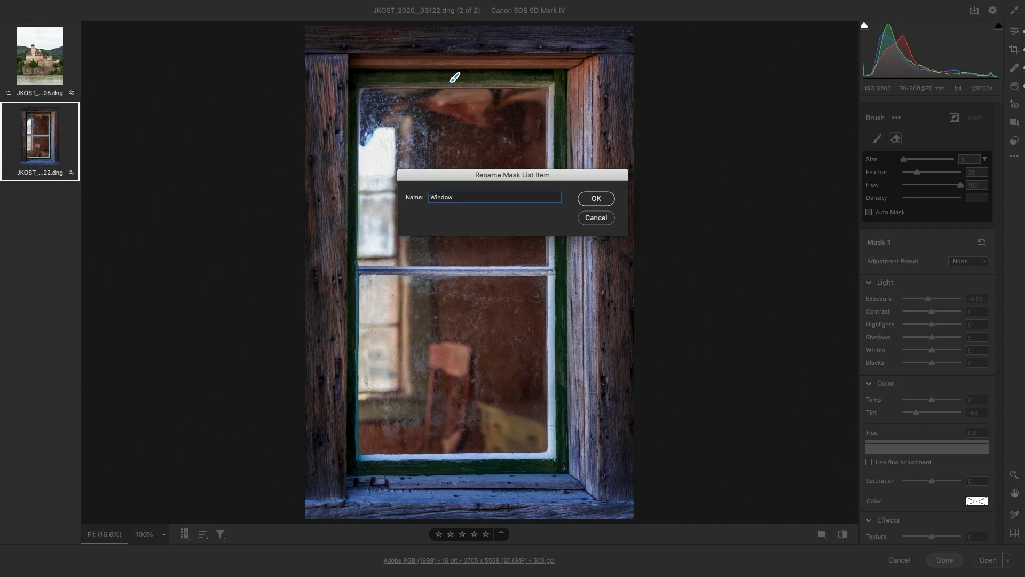
key(Return)
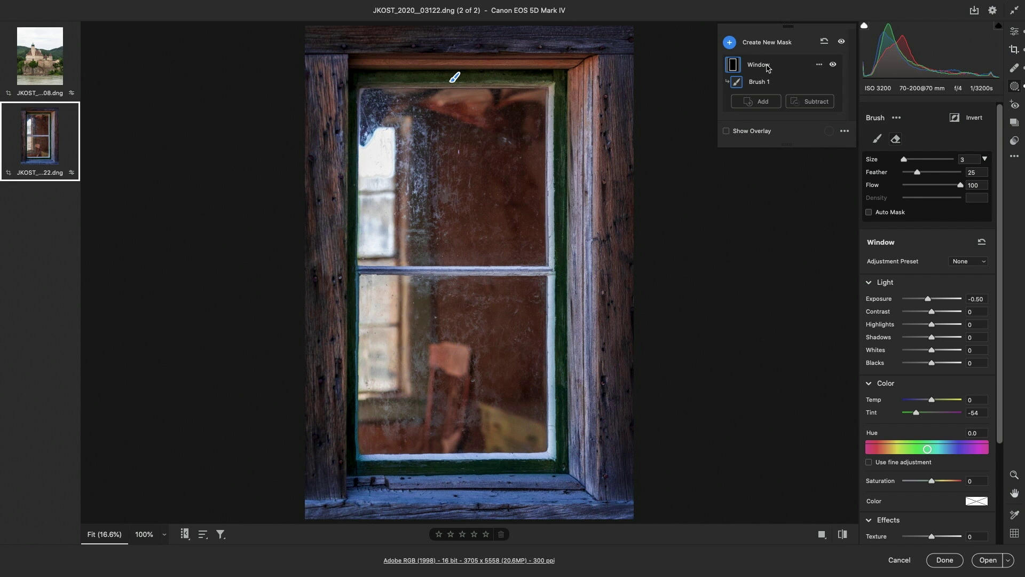
Step: Toggle the Window mask's visibility off and on to compare the green frame
click(833, 65)
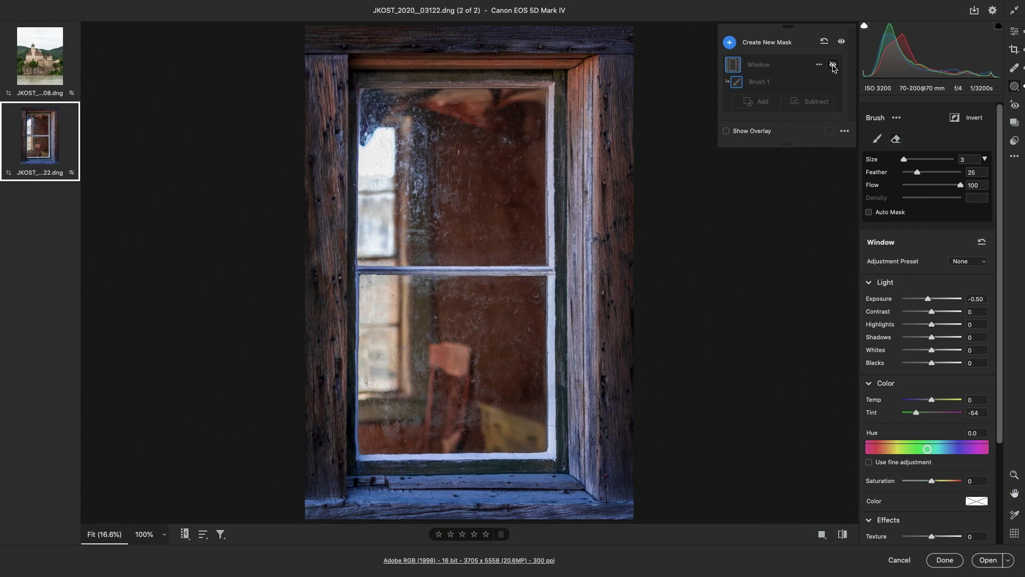
click(833, 65)
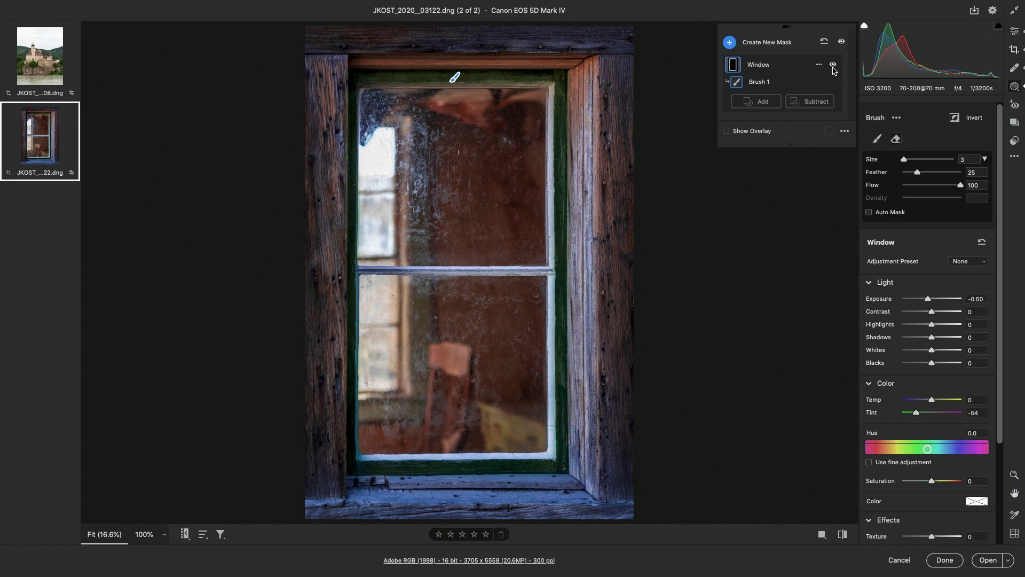
click(833, 65)
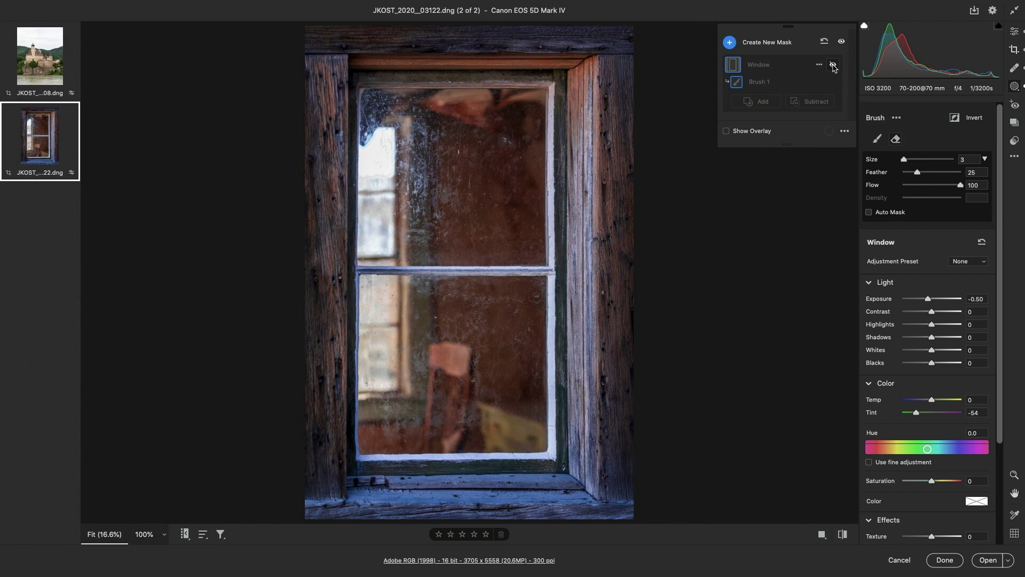
click(833, 65)
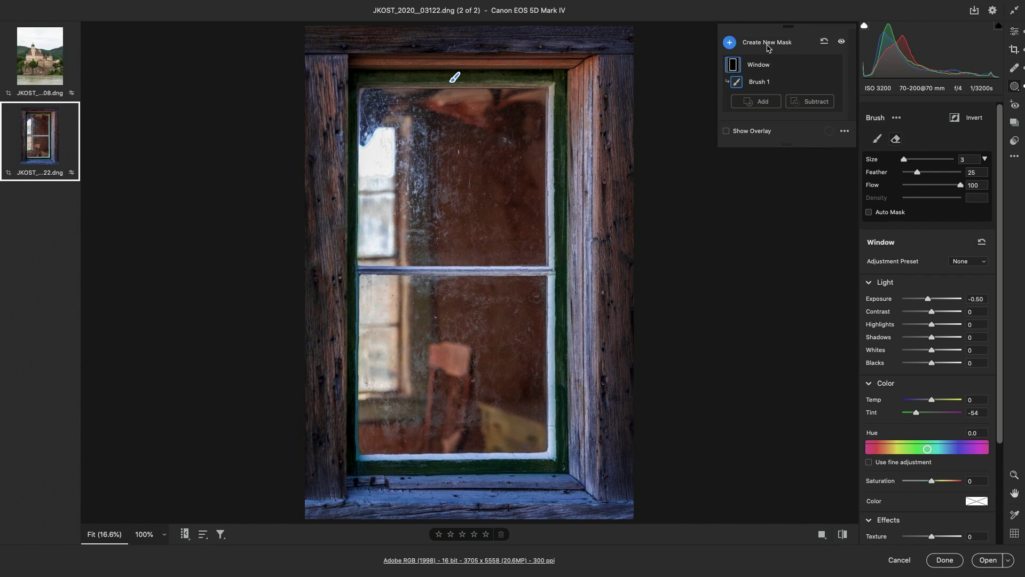
Step: Add a linear gradient rising from the windowsill and fine-tune its edges
click(730, 43)
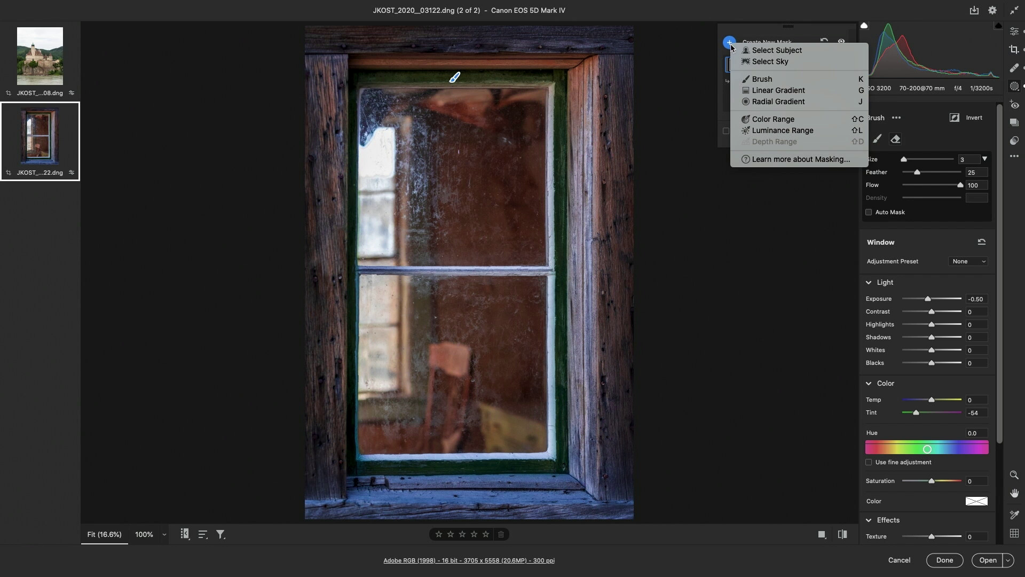
click(760, 90)
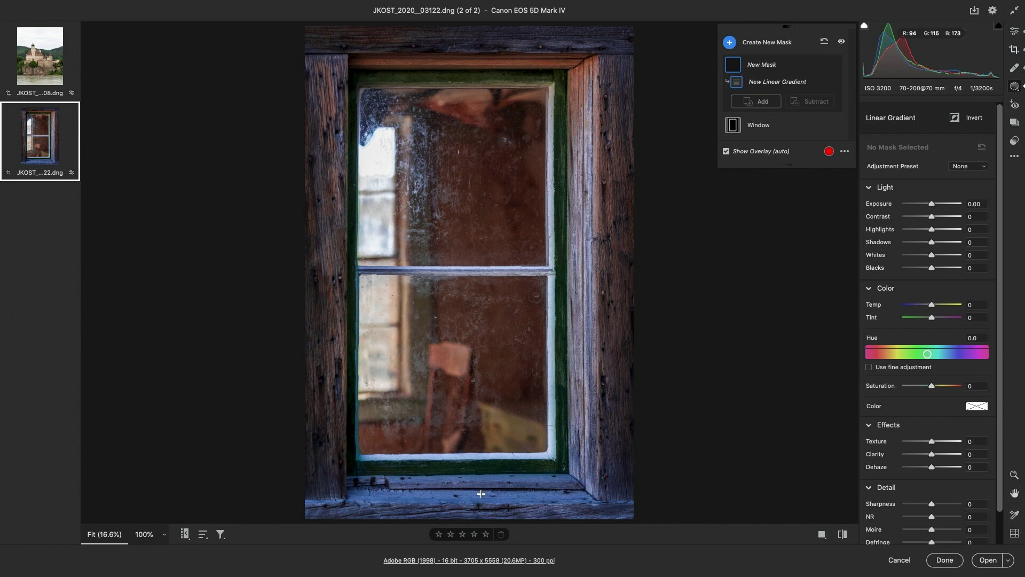
mouse_move(481, 494)
mouse_down()
mouse_move(480, 460)
mouse_move(480, 479)
mouse_up()
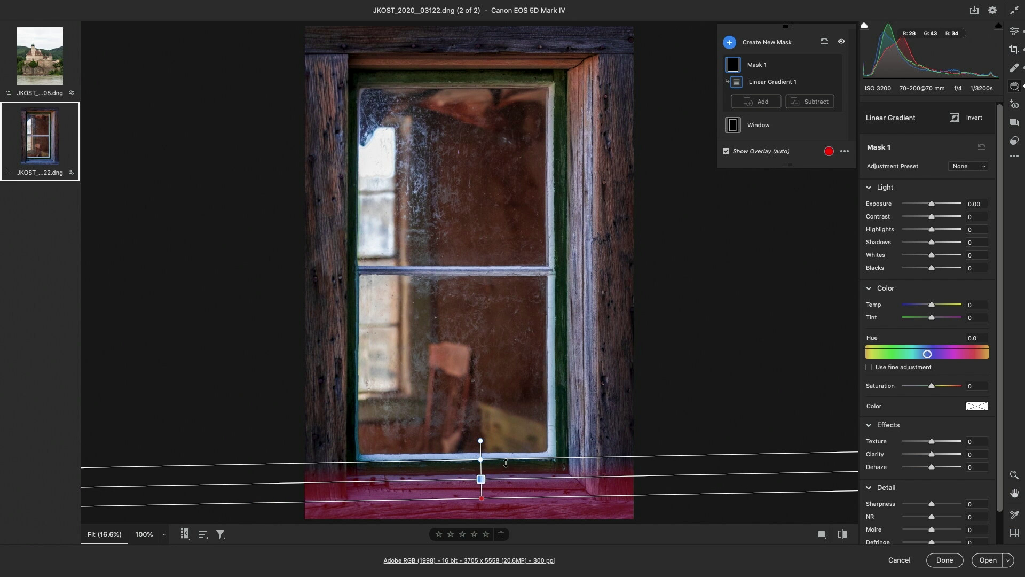
mouse_move(505, 460)
mouse_down()
mouse_move(509, 390)
mouse_move(510, 457)
mouse_up()
drag(516, 496, 515, 490)
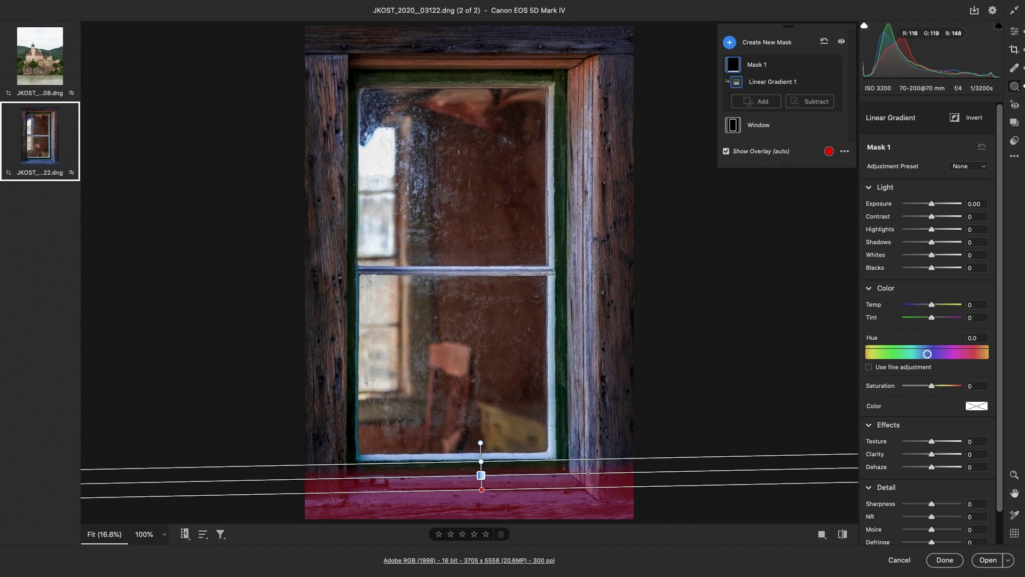
Step: Keep the sill gradient level and set it to Exposure -0.30 and Temp +26
drag(600, 473, 586, 432)
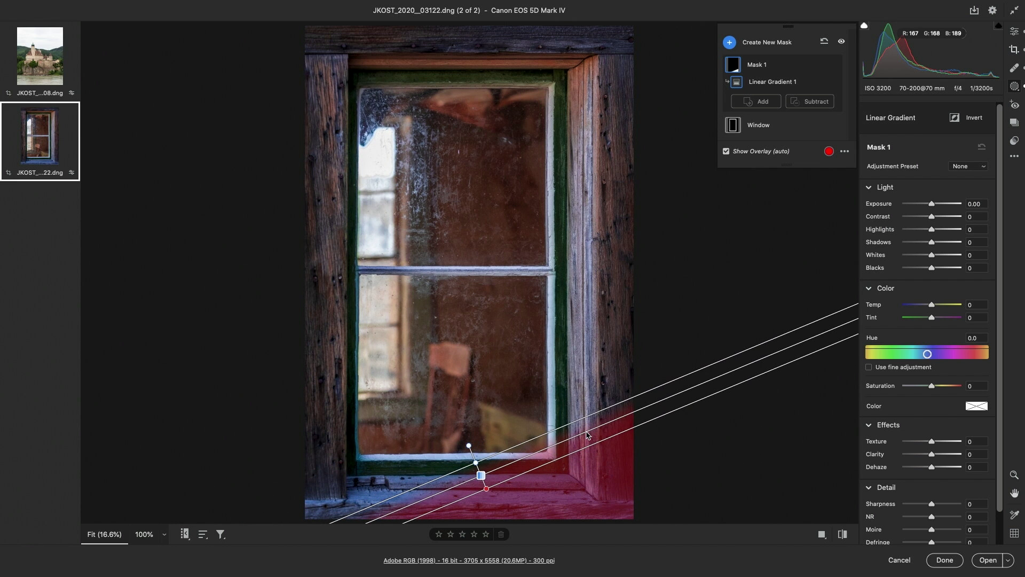
key(super+z)
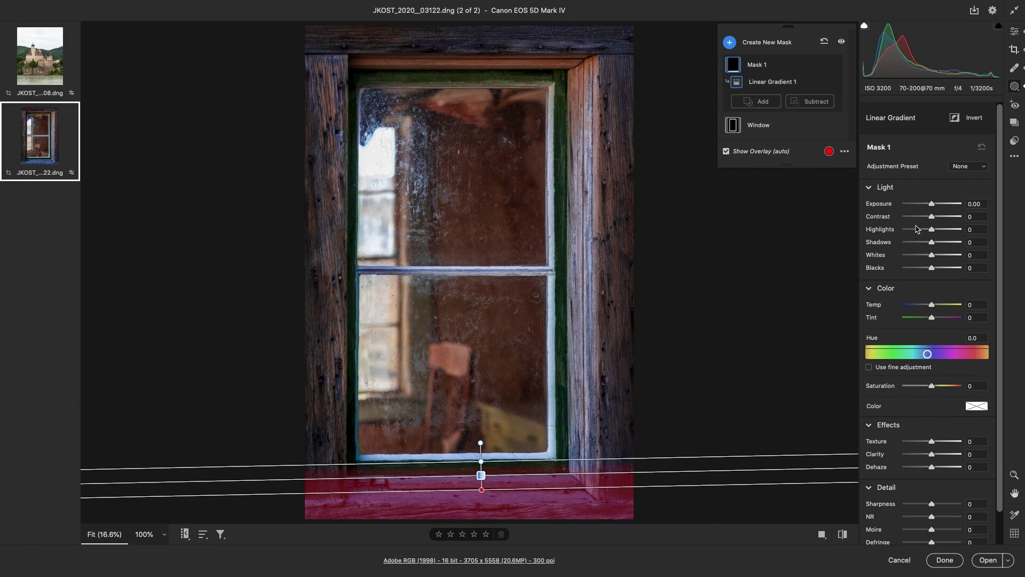
drag(932, 205, 930, 207)
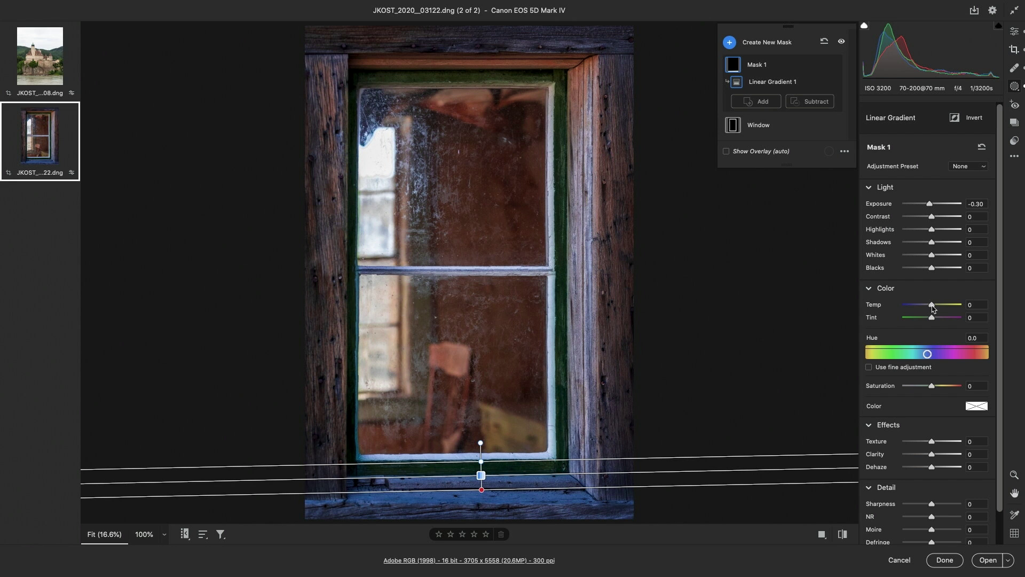
drag(932, 305, 939, 306)
Step: Draw a radial gradient over the window panes with Exposure +0.60 and Temp +22
click(731, 43)
click(758, 99)
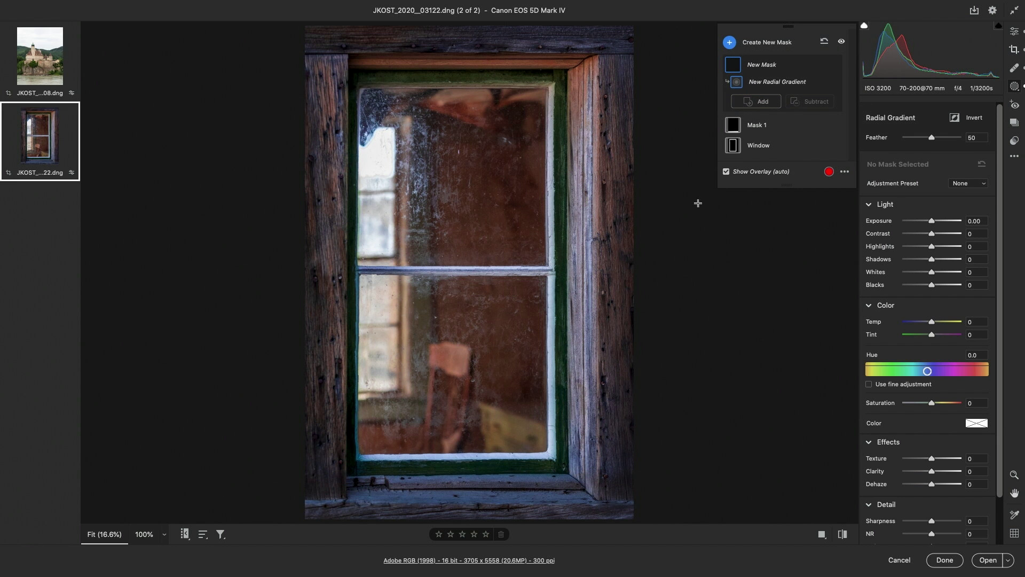
drag(454, 253, 545, 353)
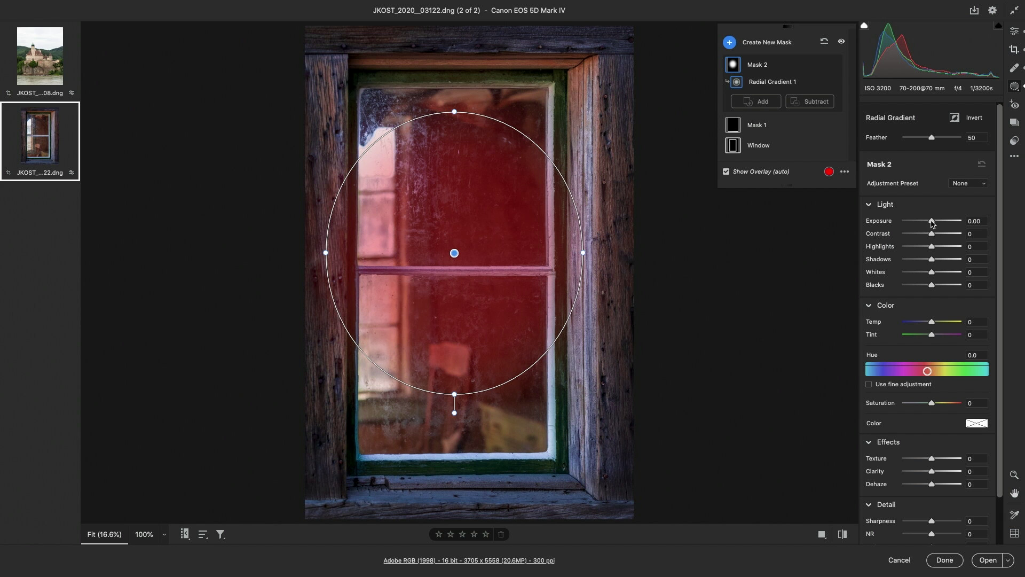
drag(931, 221, 938, 223)
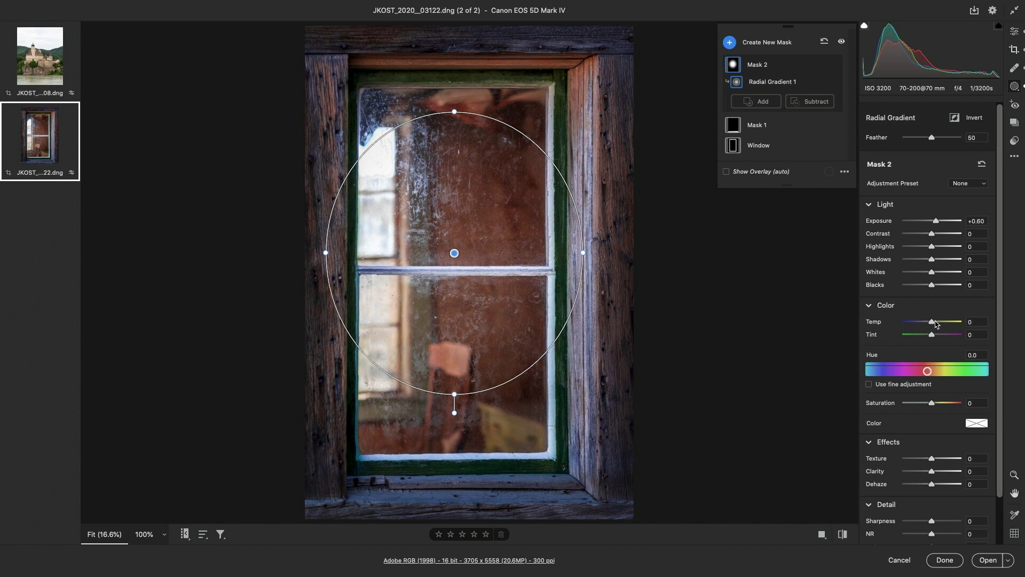
drag(934, 325, 940, 325)
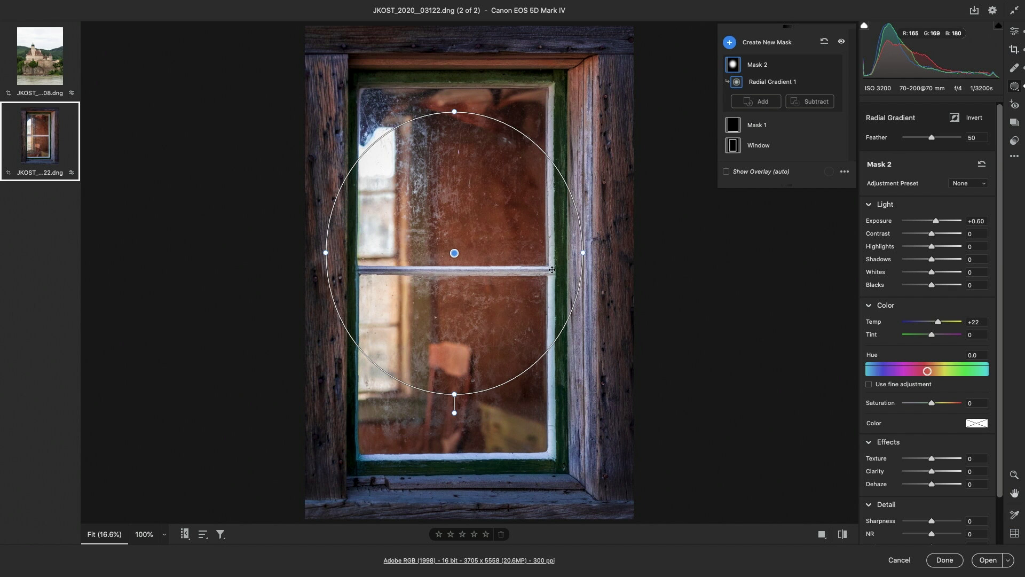
Step: Subtract the middle bar and the frame's left and right edges with a brush
click(812, 102)
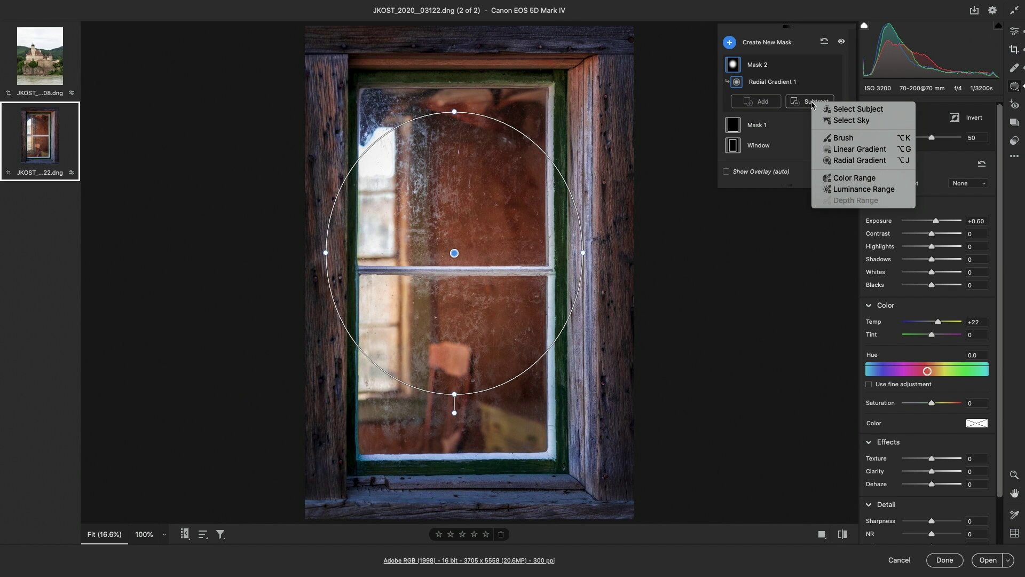
click(837, 138)
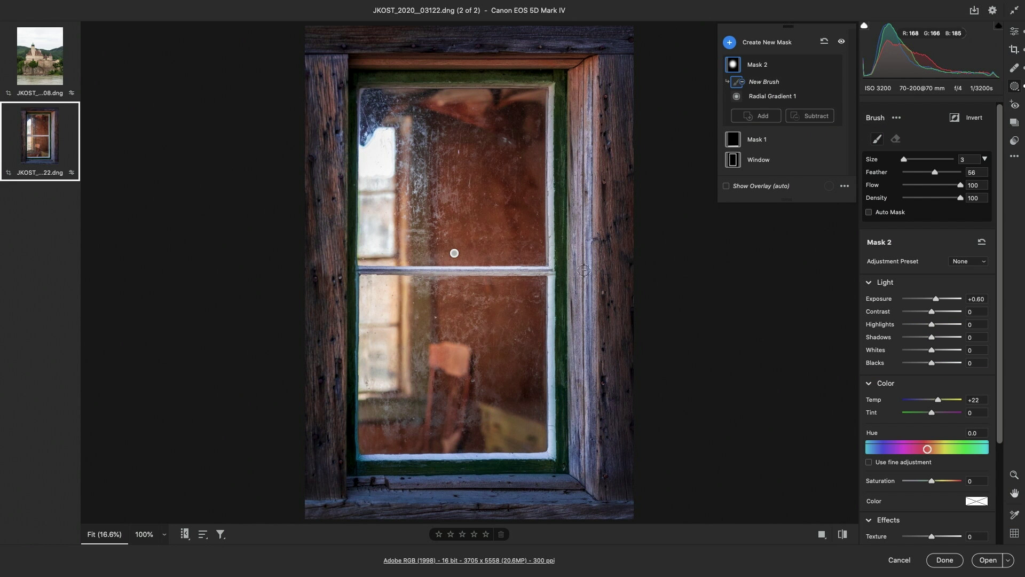
key(bracketleft)
drag(558, 272, 342, 267)
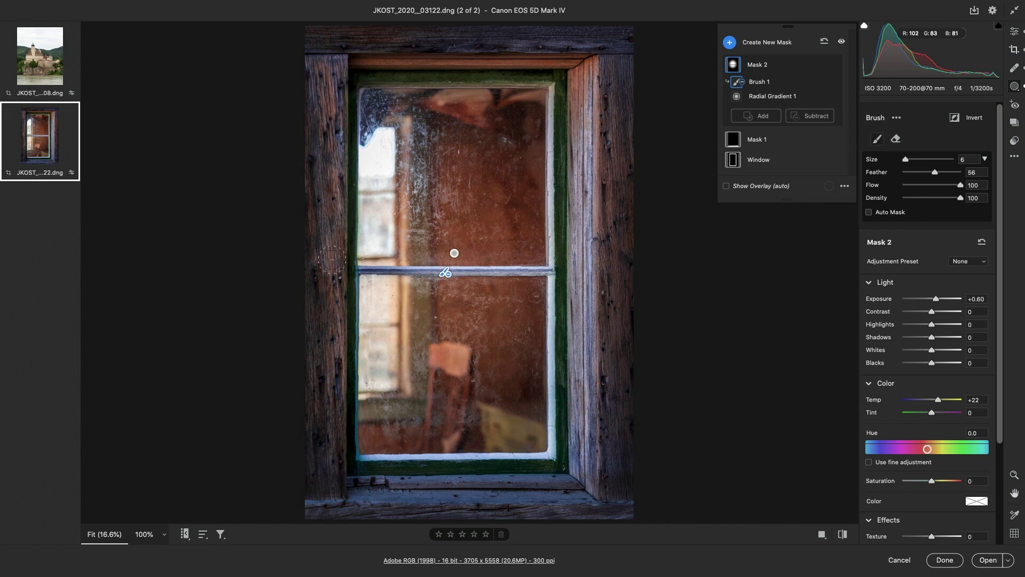
key(bracketright)
key(bracketright)
key(bracketright)
key(bracketright)
drag(341, 86, 340, 390)
drag(578, 474, 581, 71)
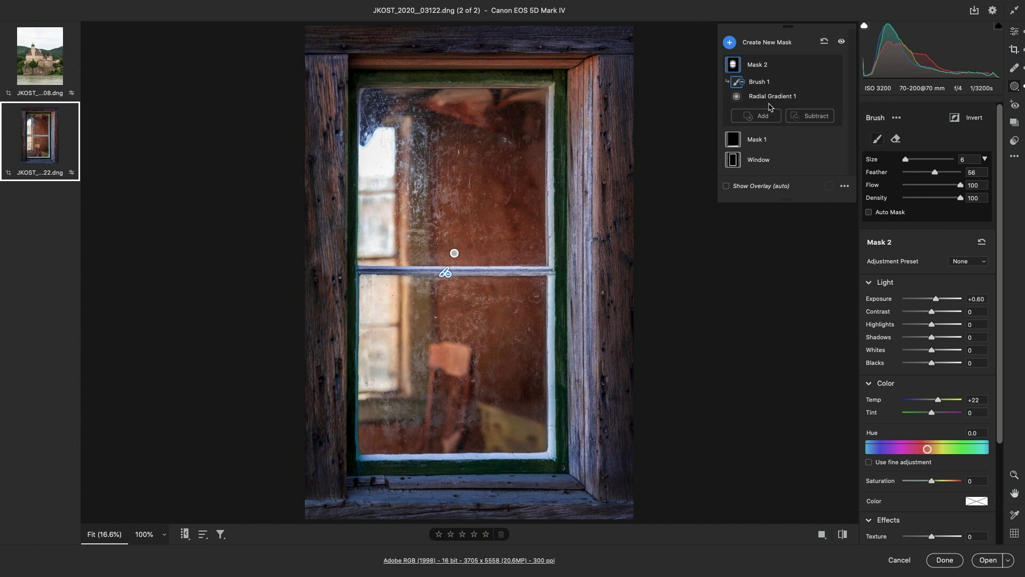
Step: Switch between Mask 2's Radial Gradient 1 and Brush 1 components to review them
mouse_move(770, 106)
click(770, 100)
click(762, 85)
click(762, 100)
click(760, 82)
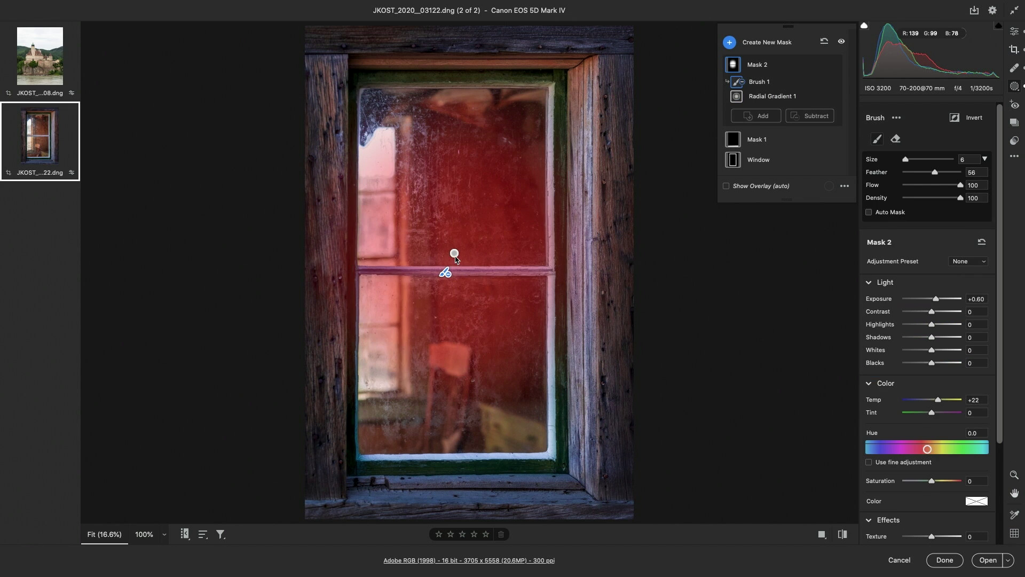
click(454, 254)
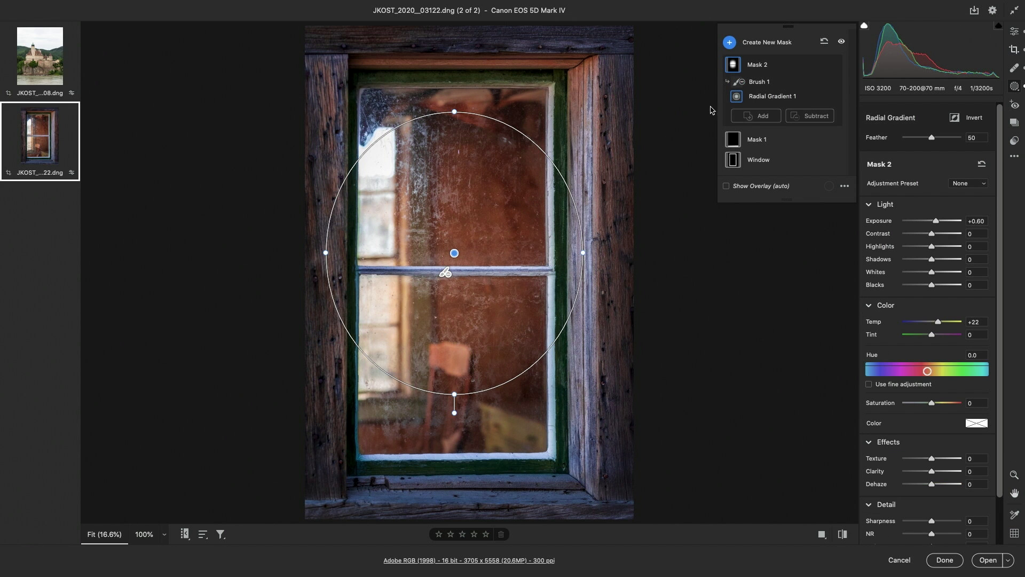
Step: Bring up the mask overlay display options menu
mouse_move(735, 101)
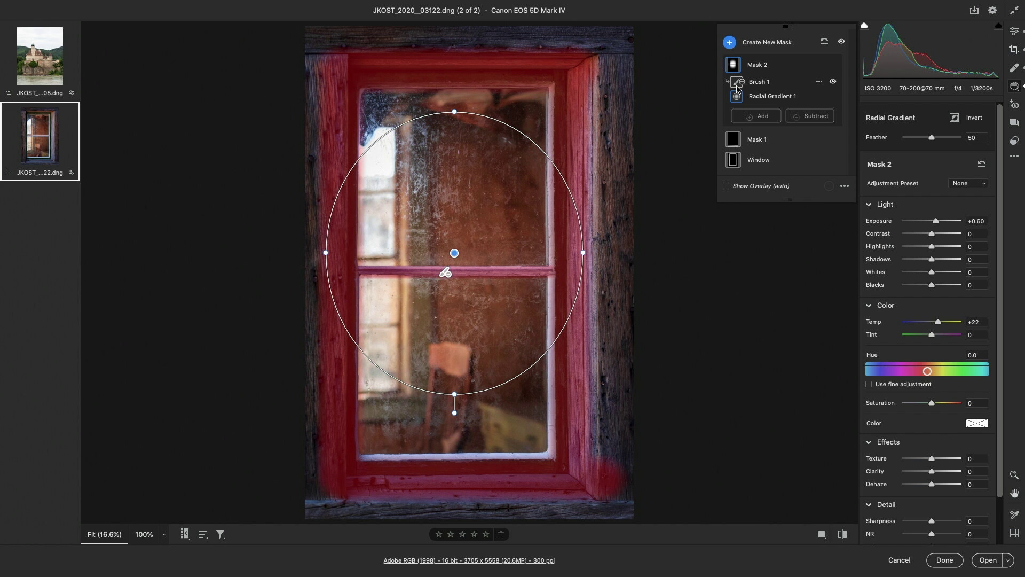
mouse_move(735, 70)
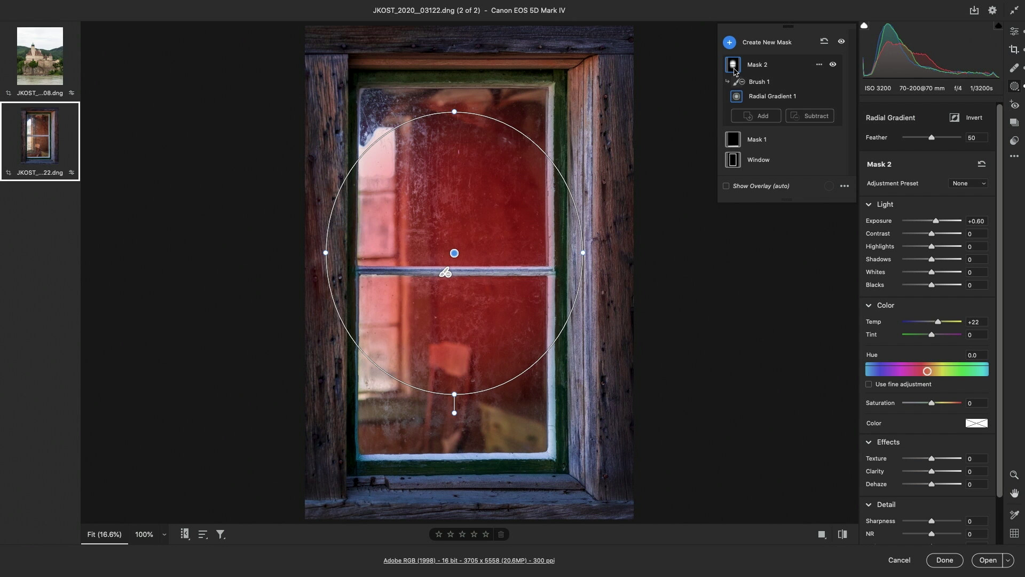
click(844, 186)
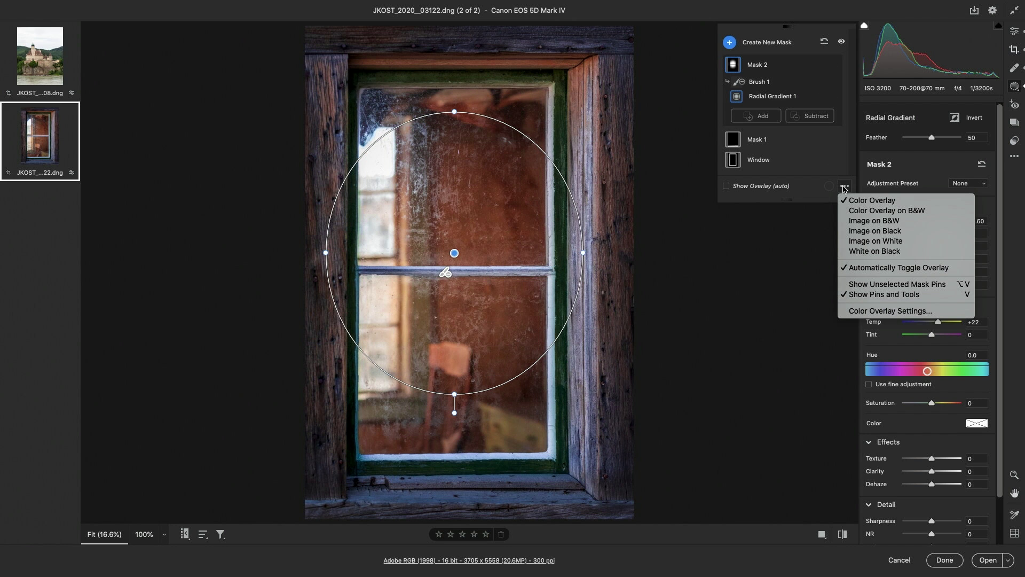
Step: Show unselected mask pins and step through the sill, Window and Mask 2 pins
click(846, 286)
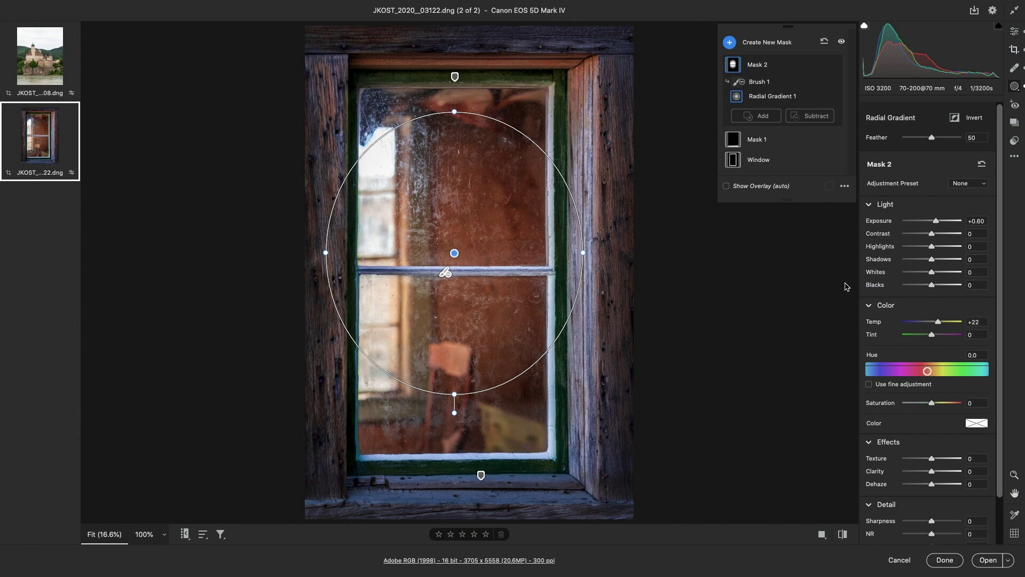
click(482, 476)
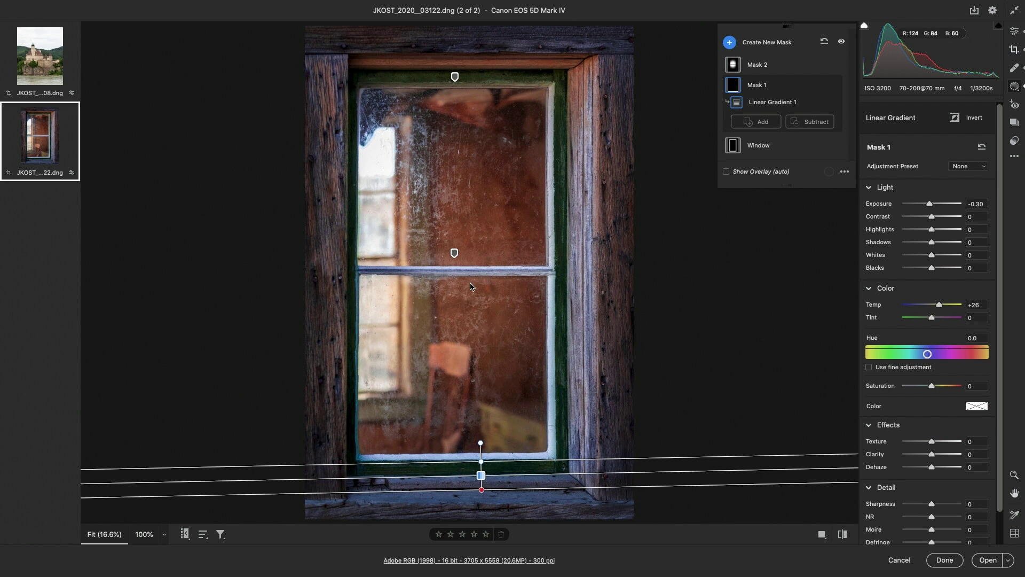
click(455, 77)
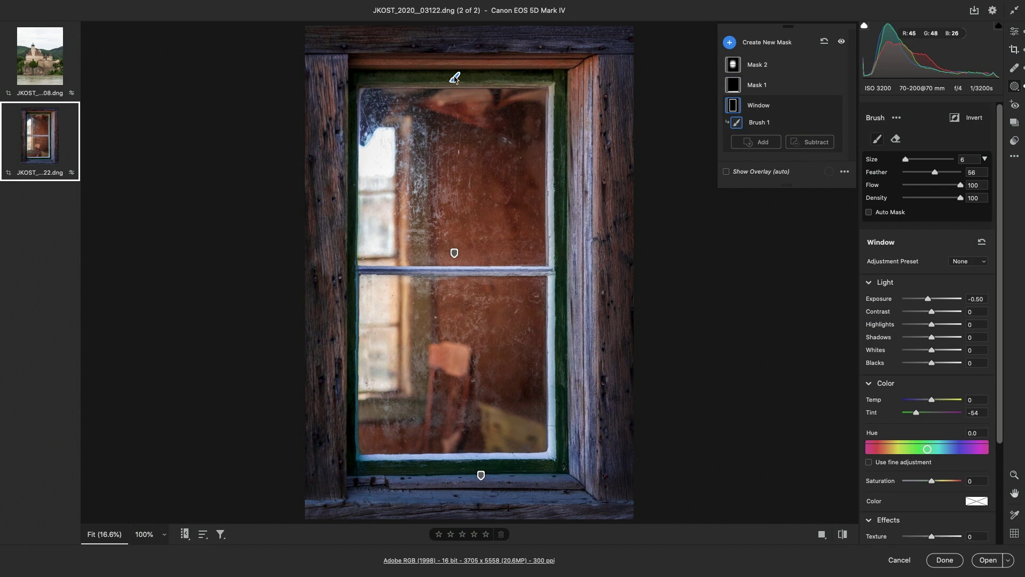
click(455, 253)
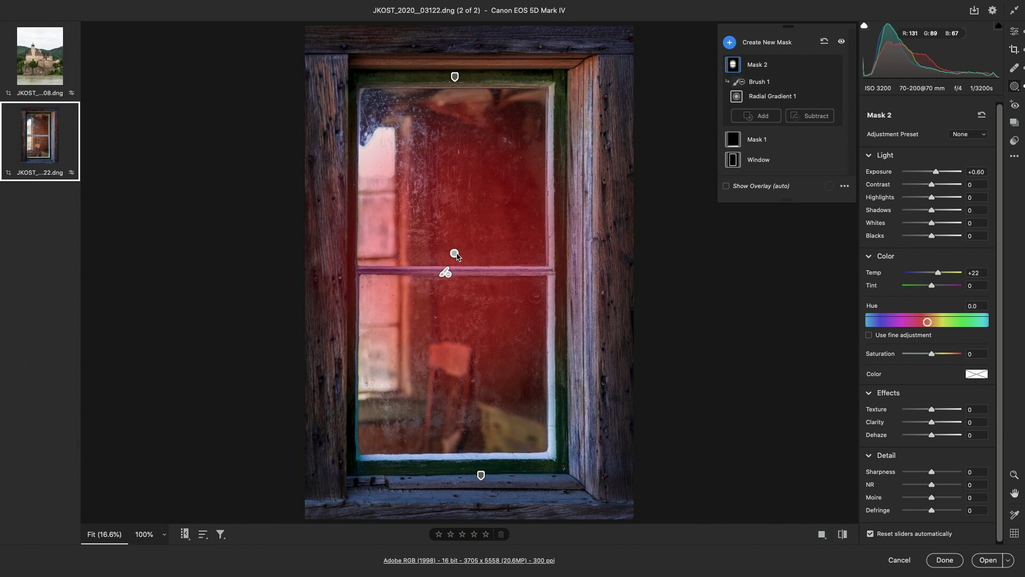
Step: Move the oval mask higher, narrow and tilt it, then toggle all masks to compare
click(454, 254)
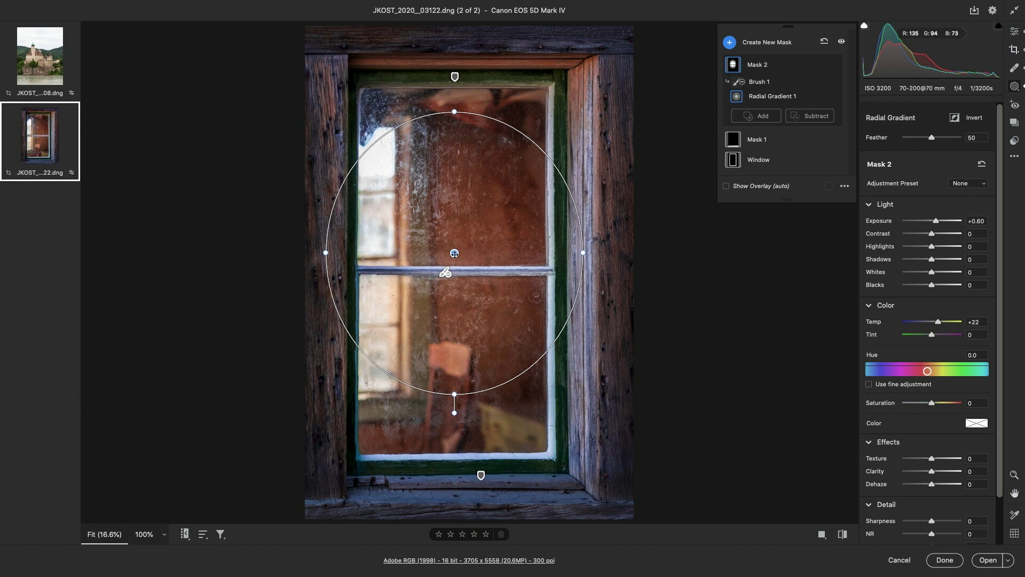
drag(454, 254, 440, 281)
drag(551, 281, 551, 283)
drag(539, 229, 548, 249)
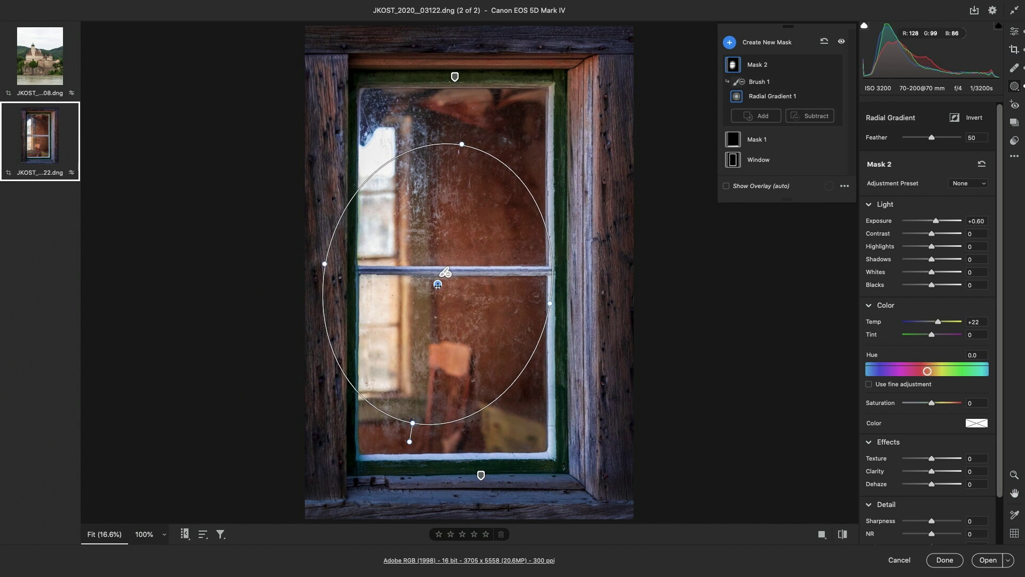
drag(438, 285, 449, 228)
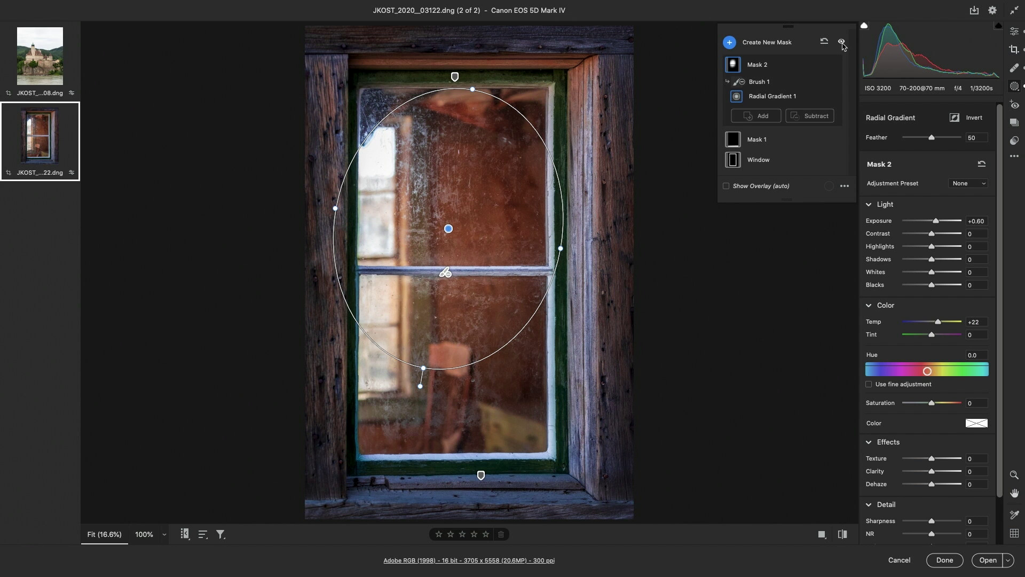
click(842, 45)
click(842, 44)
Step: Create a Select Sky mask on the castle photo with Exposure -0.50, Dehaze +44, Saturation -78, NR +63
click(40, 56)
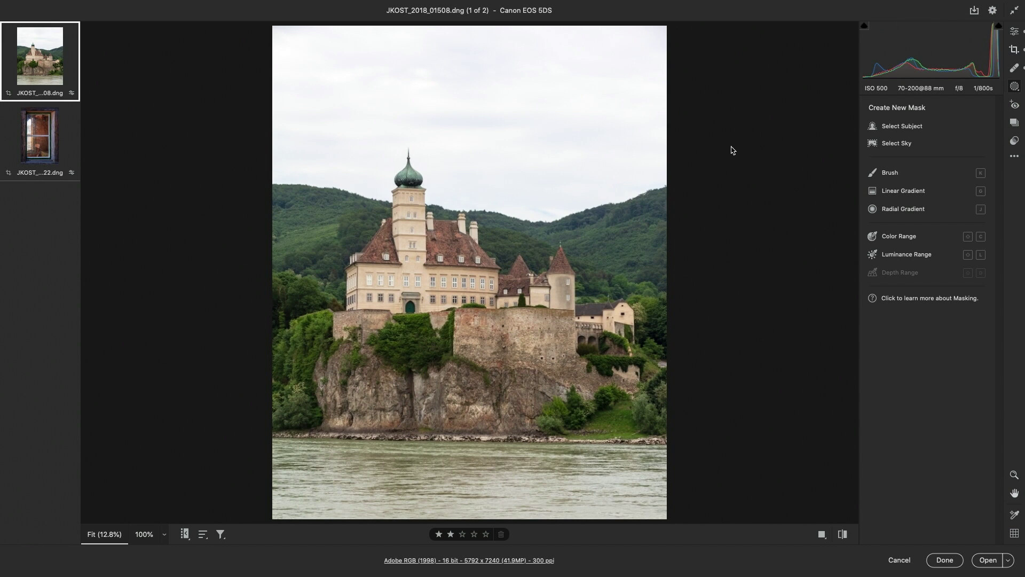
click(896, 143)
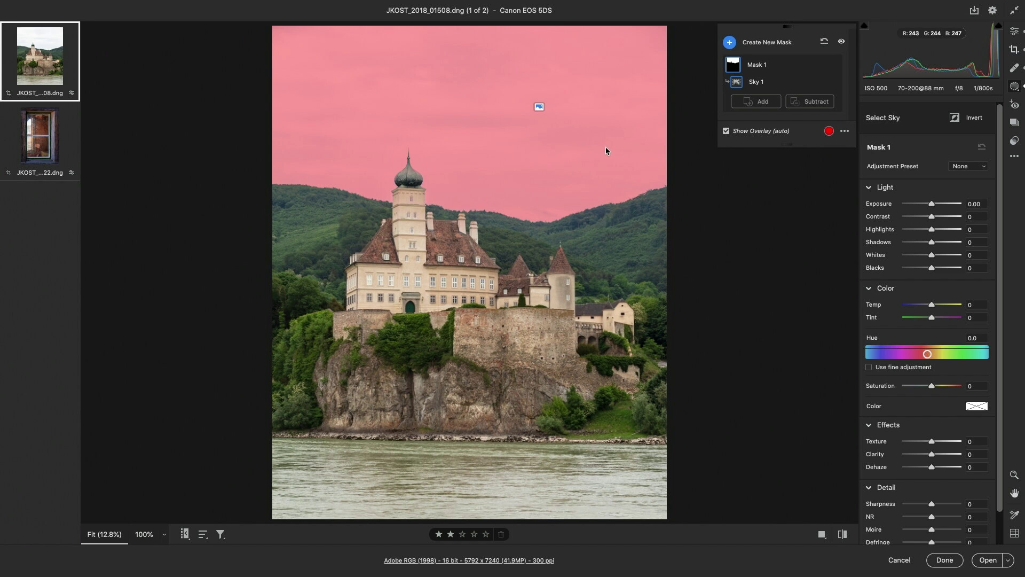
drag(932, 204, 928, 208)
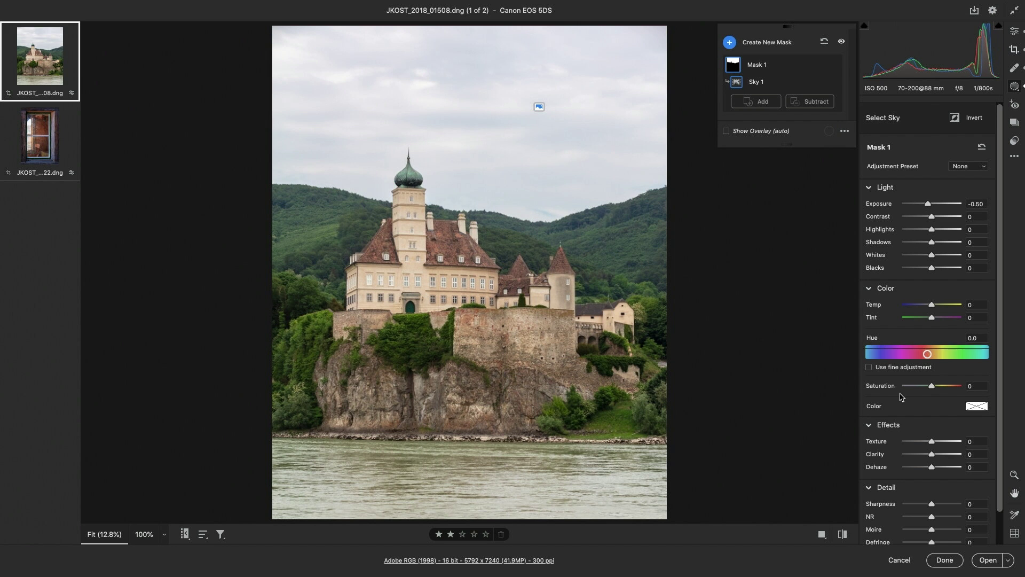
drag(931, 467, 945, 468)
drag(932, 388, 909, 390)
drag(931, 520, 949, 520)
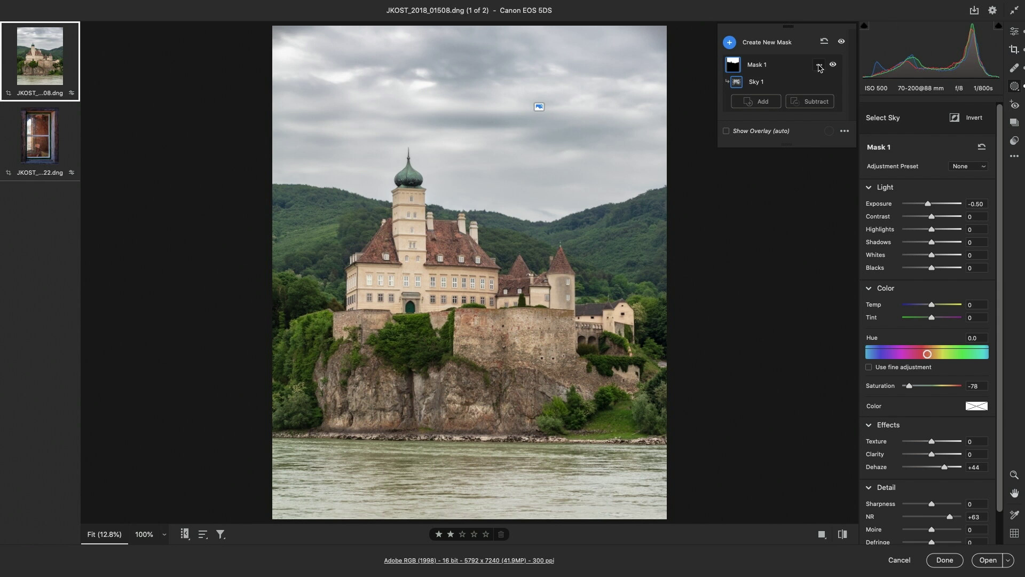
click(819, 66)
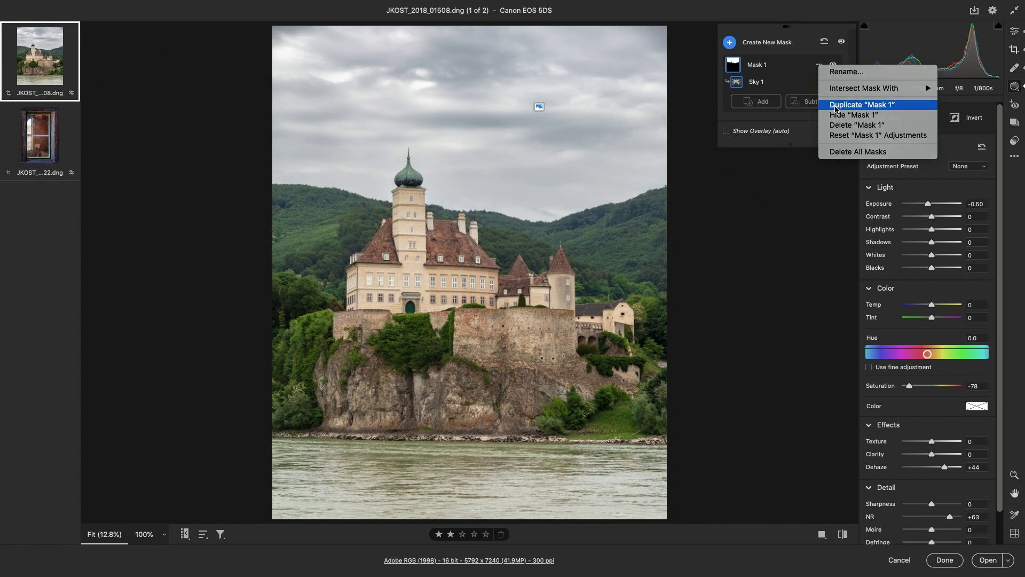
click(836, 107)
click(820, 83)
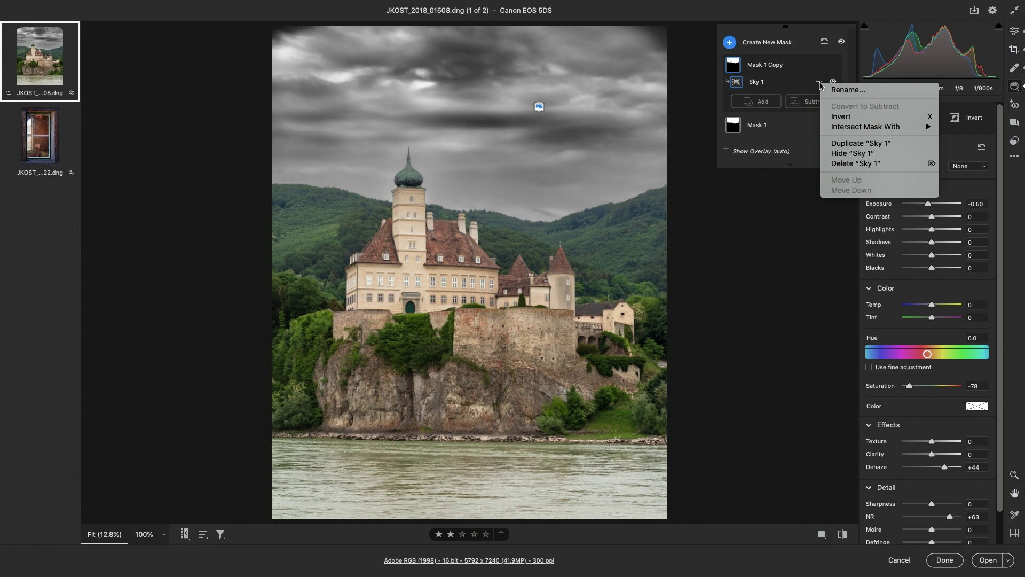
click(841, 118)
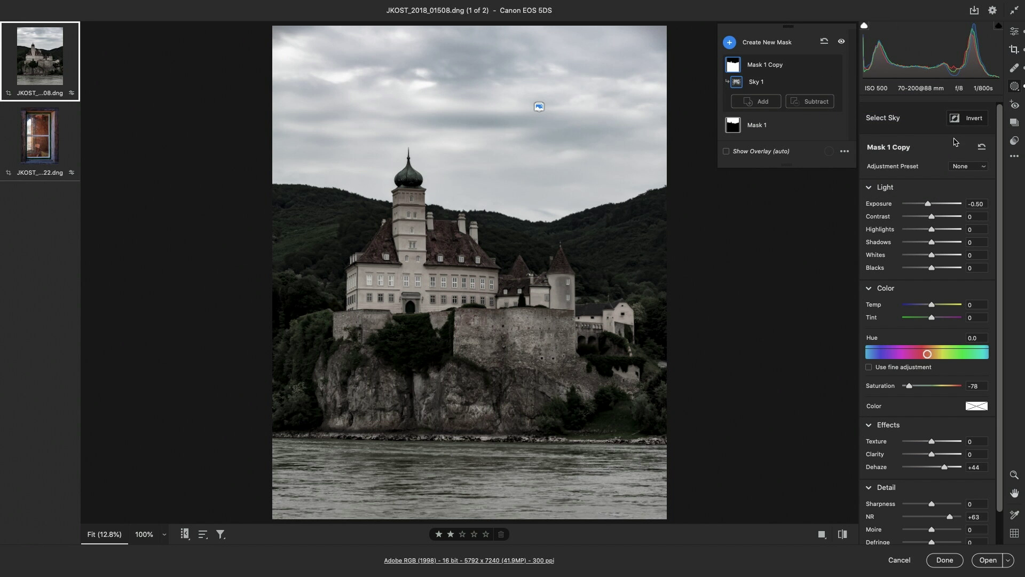
click(982, 148)
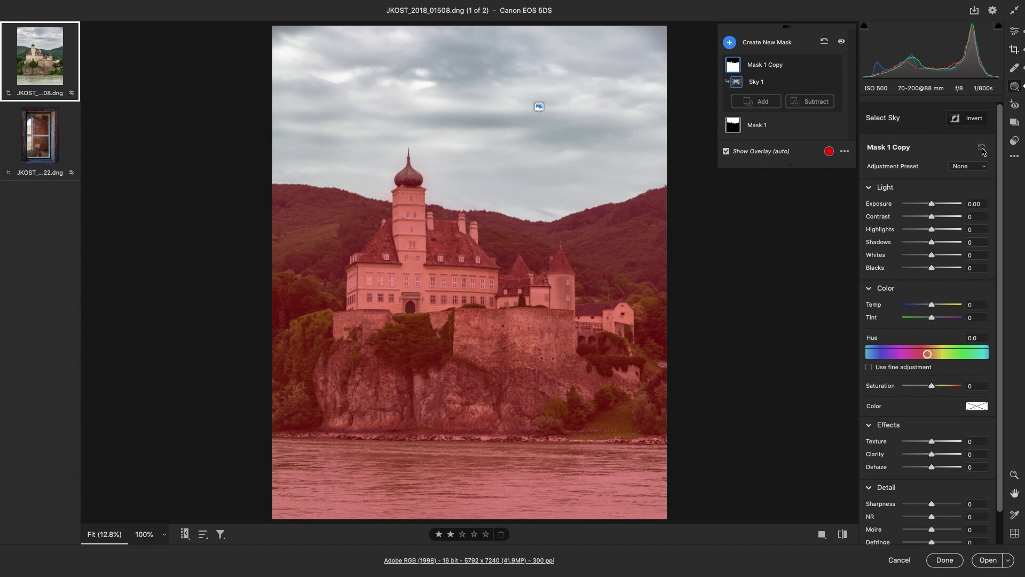
mouse_move(935, 305)
mouse_down()
mouse_move(914, 307)
mouse_move(946, 309)
mouse_up()
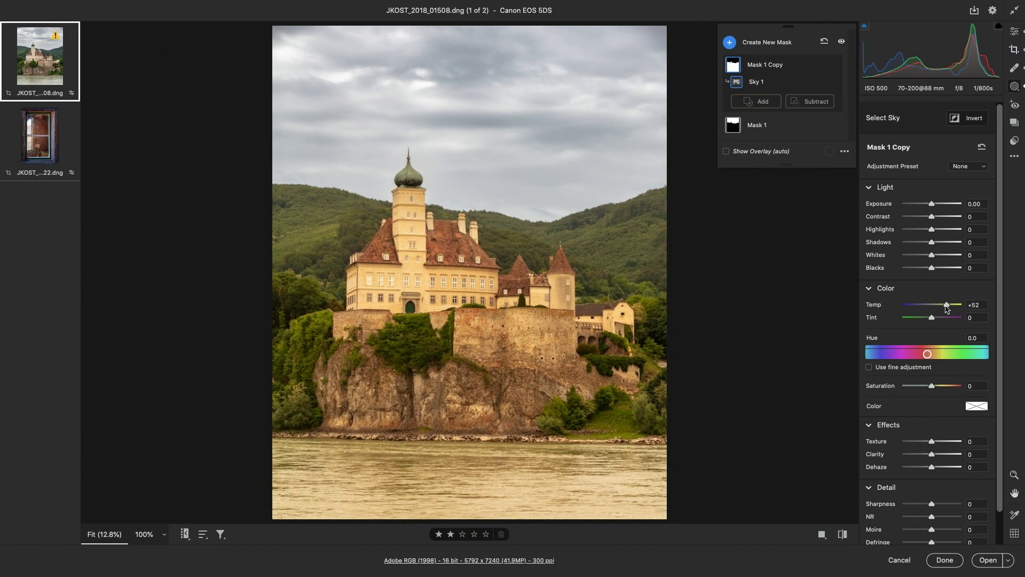
click(819, 83)
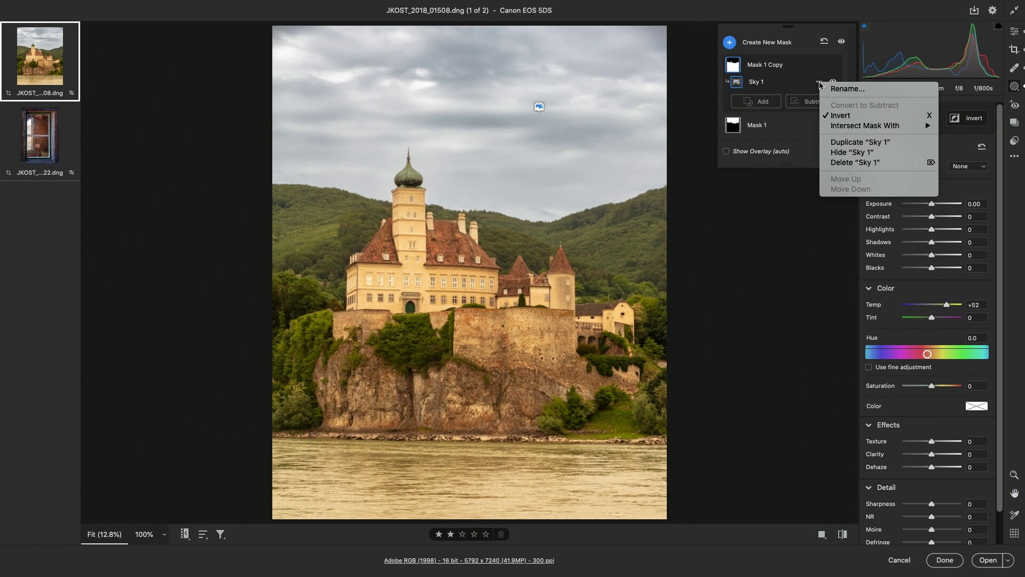
click(819, 83)
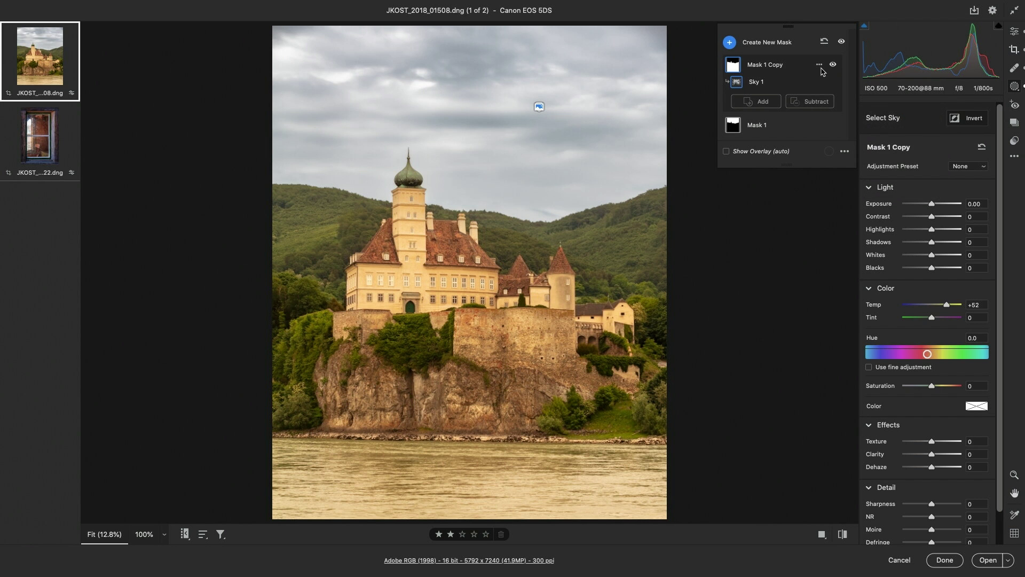
click(820, 65)
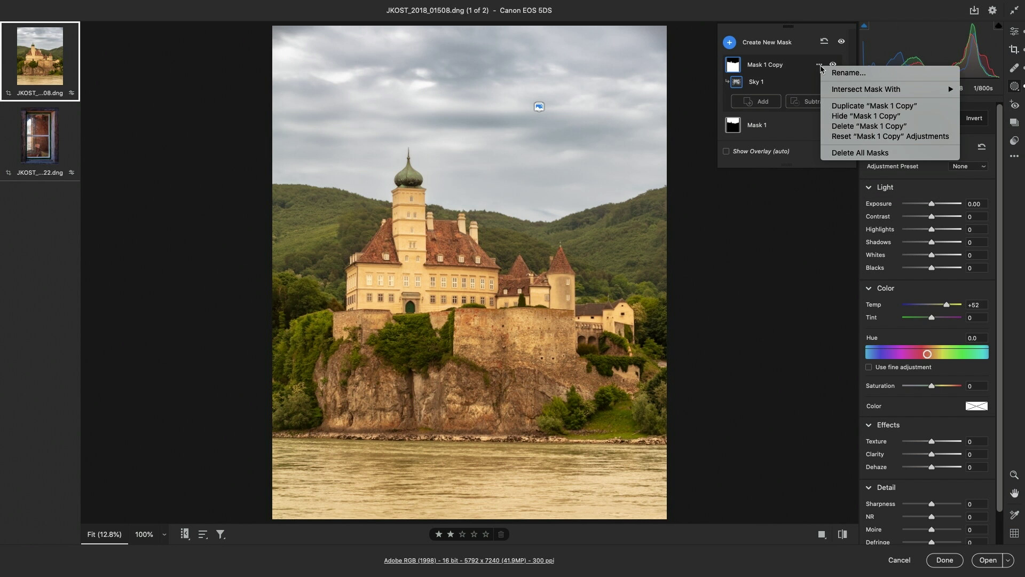
click(843, 127)
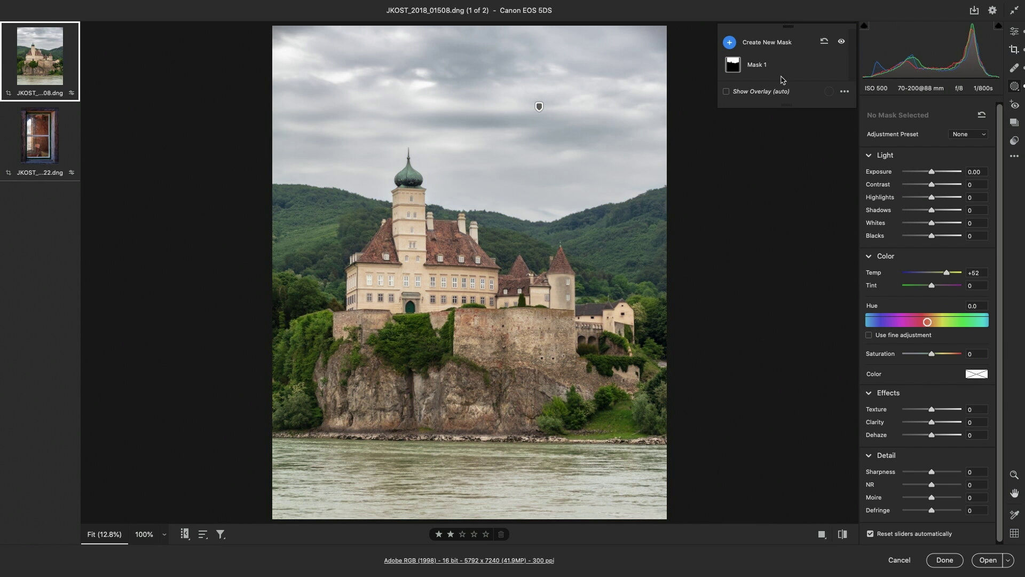
Step: Add a Select Subject mask on the castle at Exposure -0.50, Contrast +33, Saturation +57, with overlay shown
click(765, 47)
click(764, 53)
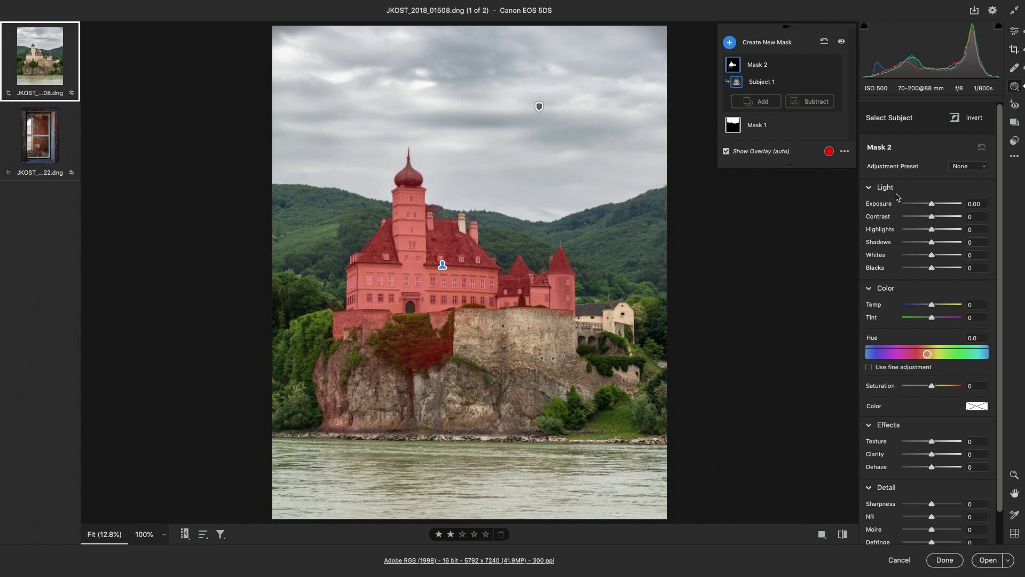
drag(932, 207, 939, 220)
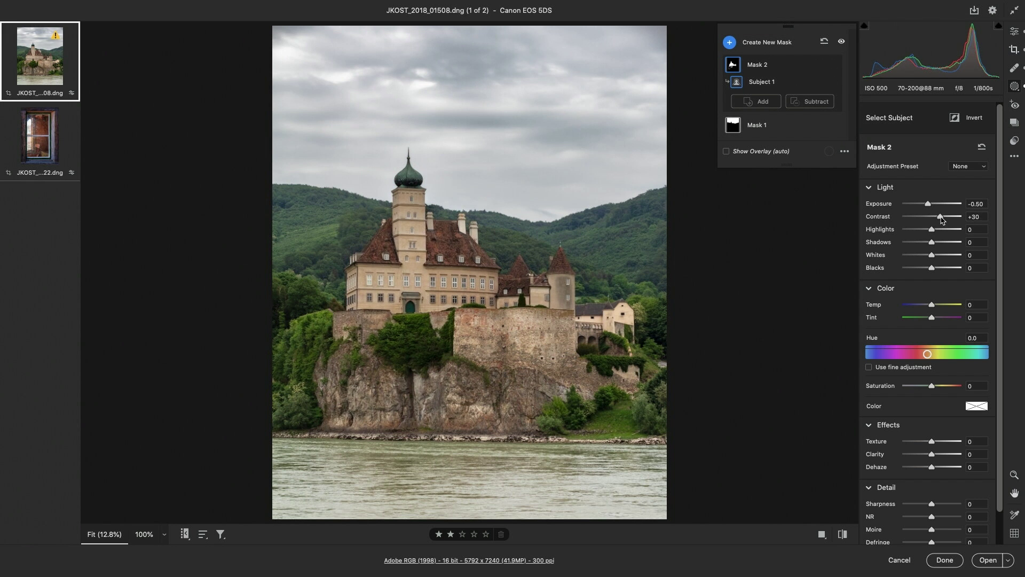
drag(932, 386, 949, 387)
key(o)
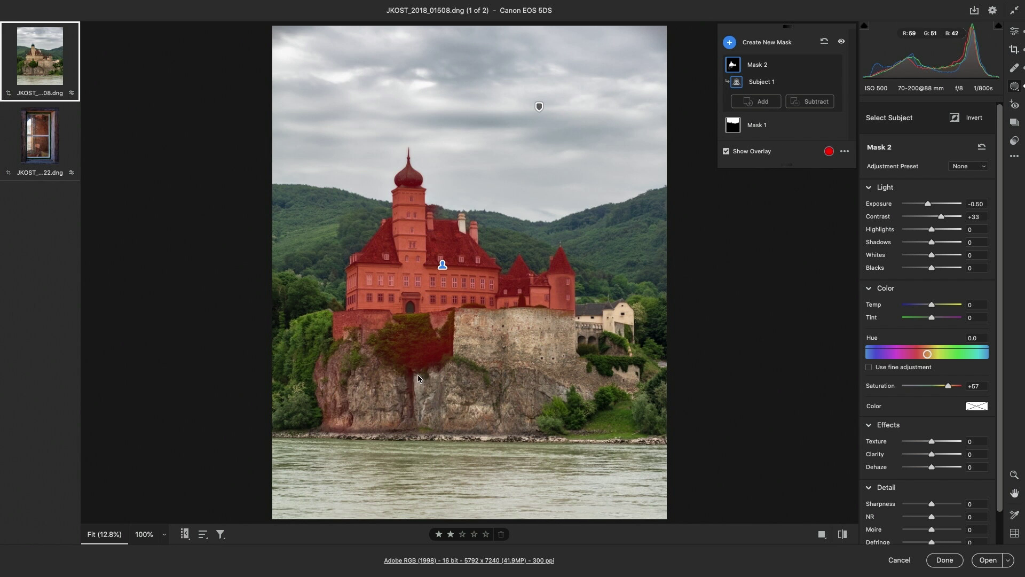
Step: Brush the ivy left of the stone wall out of the castle mask
click(809, 103)
click(849, 138)
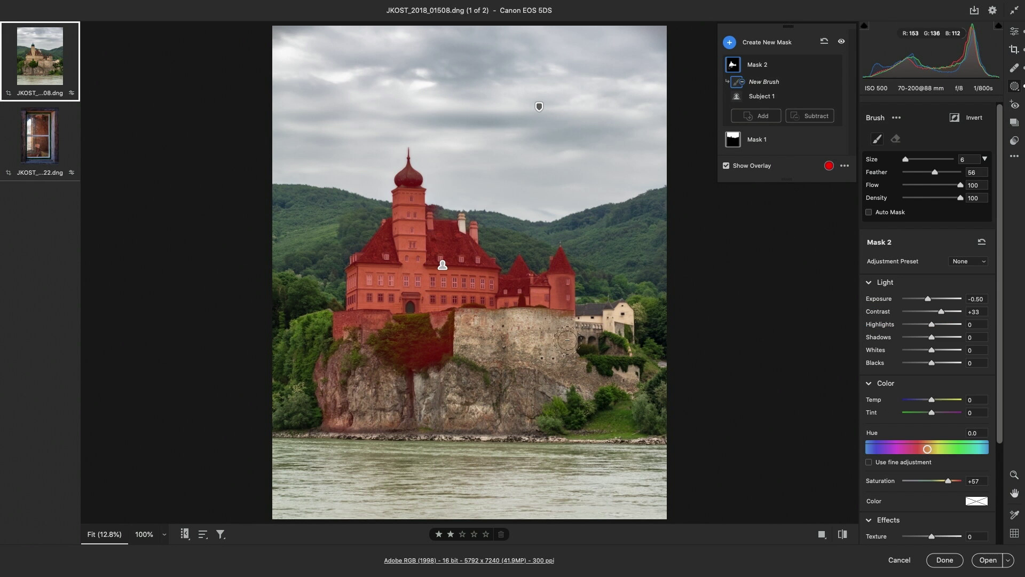
mouse_move(468, 335)
mouse_down()
mouse_move(388, 337)
mouse_move(423, 361)
mouse_move(405, 362)
mouse_move(332, 342)
mouse_move(379, 336)
mouse_move(367, 329)
mouse_move(314, 330)
mouse_move(319, 398)
mouse_move(408, 374)
mouse_up()
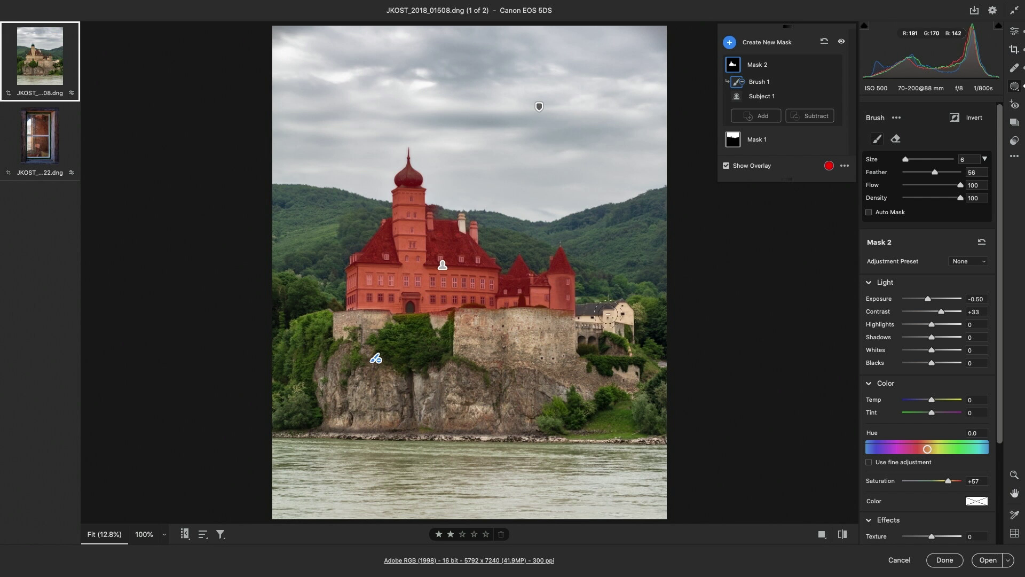
Step: Brush the small building right of the castle into the mask with a smaller brush, then hide the overlay
click(762, 117)
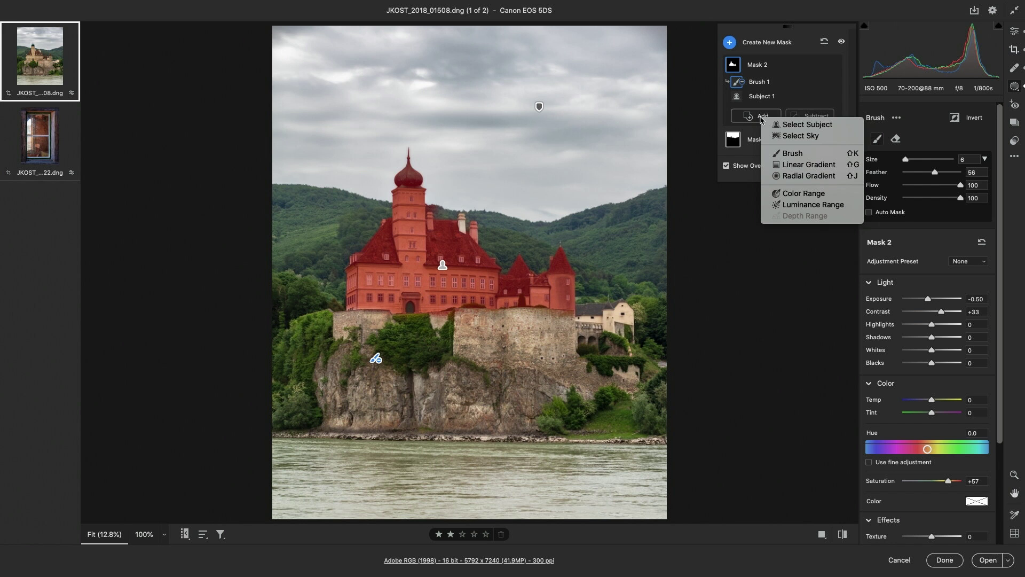
click(800, 155)
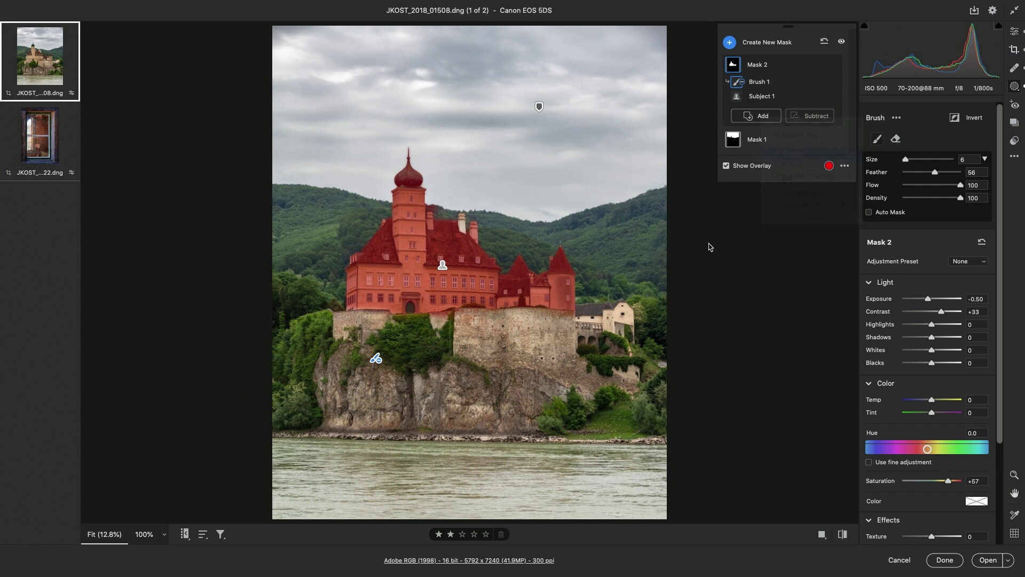
key(bracketleft)
key(bracketleft)
key(bracketleft)
key(bracketleft)
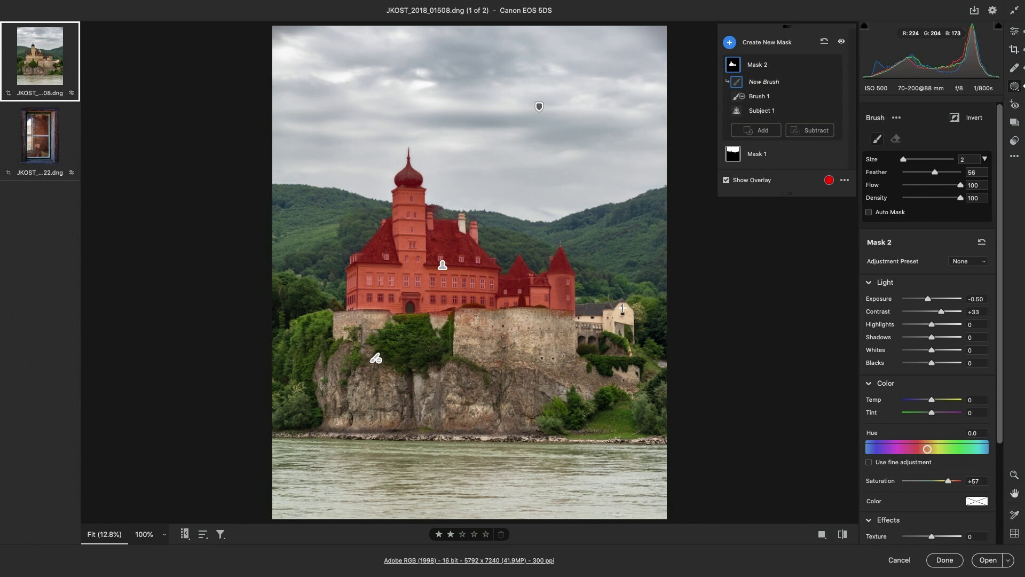
key(bracketright)
mouse_move(623, 308)
mouse_down()
mouse_move(583, 313)
mouse_move(608, 311)
mouse_move(608, 326)
mouse_move(627, 315)
mouse_up()
key(bracketleft)
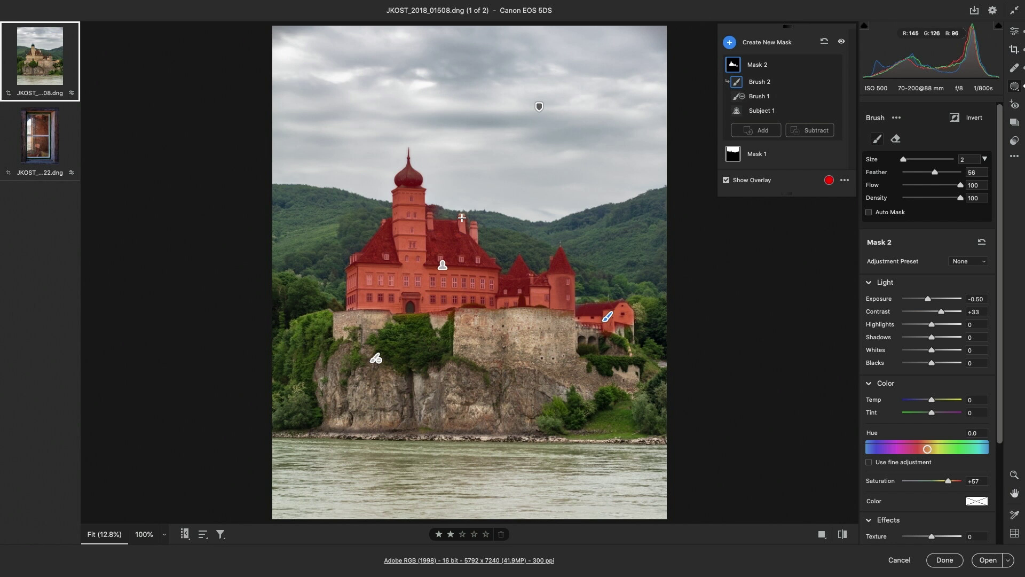
key(o)
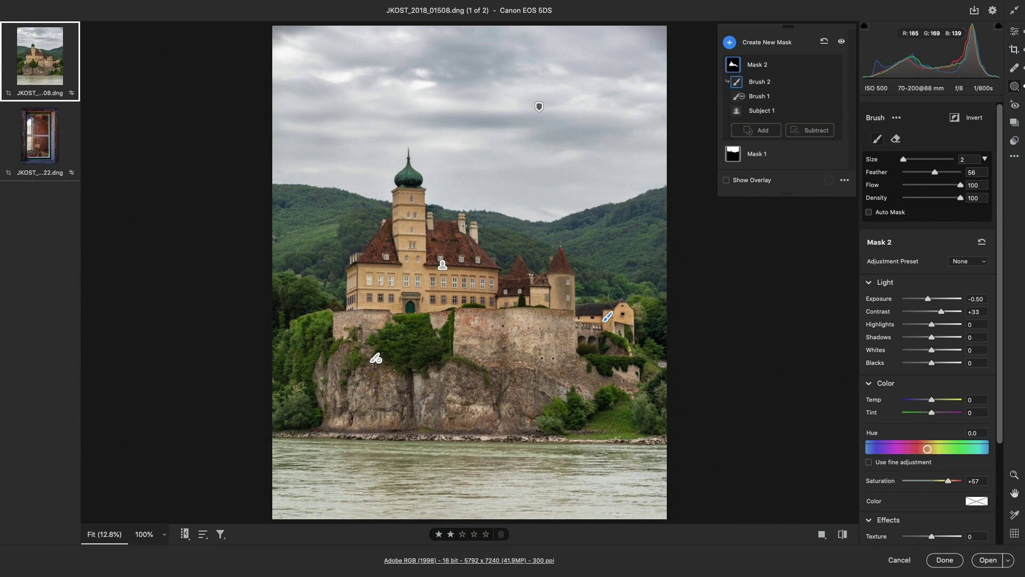
click(730, 42)
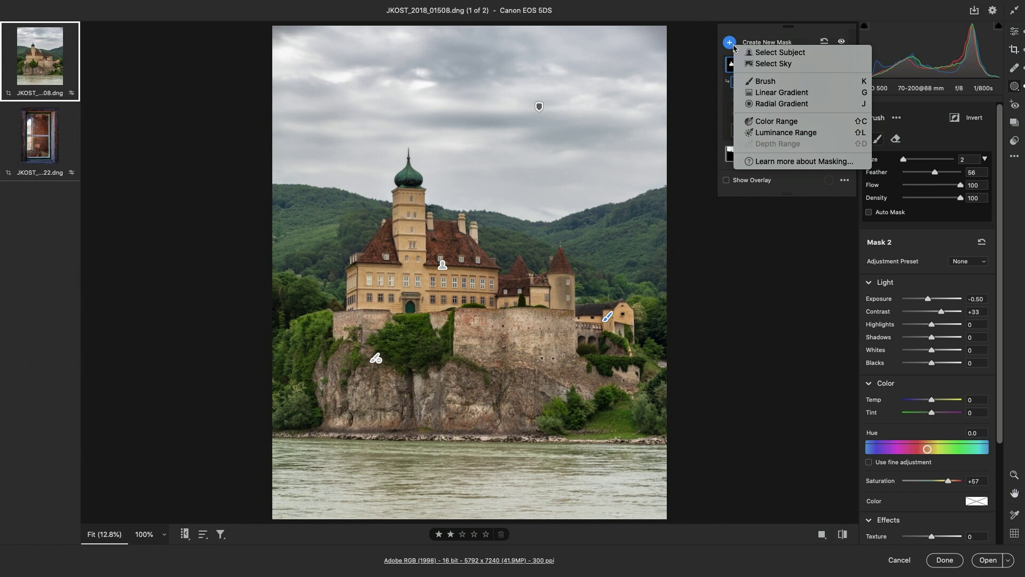
Step: Create a Color Range mask sampling the tower, foliage and river water, with Refine narrowed to 14
click(766, 122)
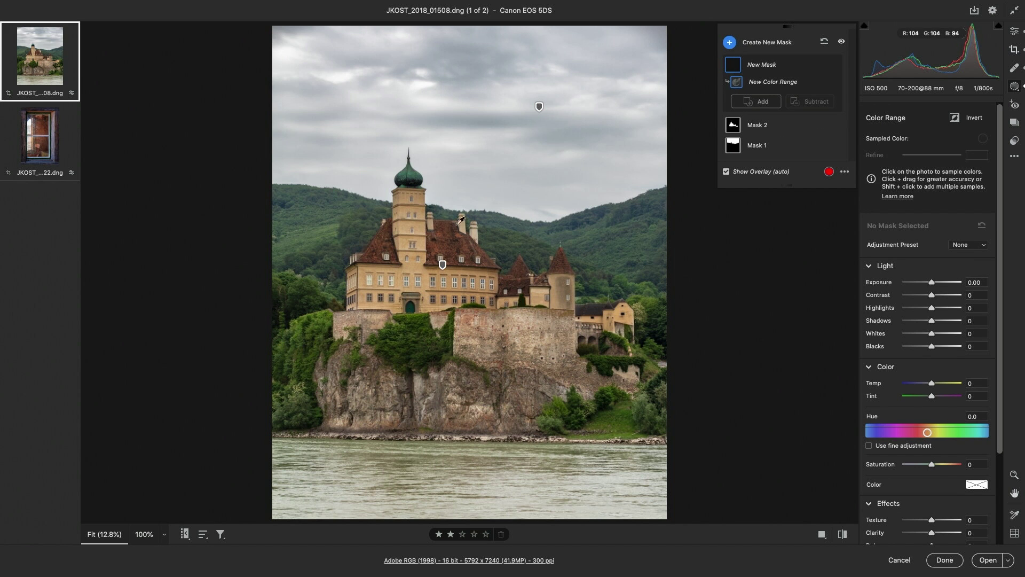
click(418, 228)
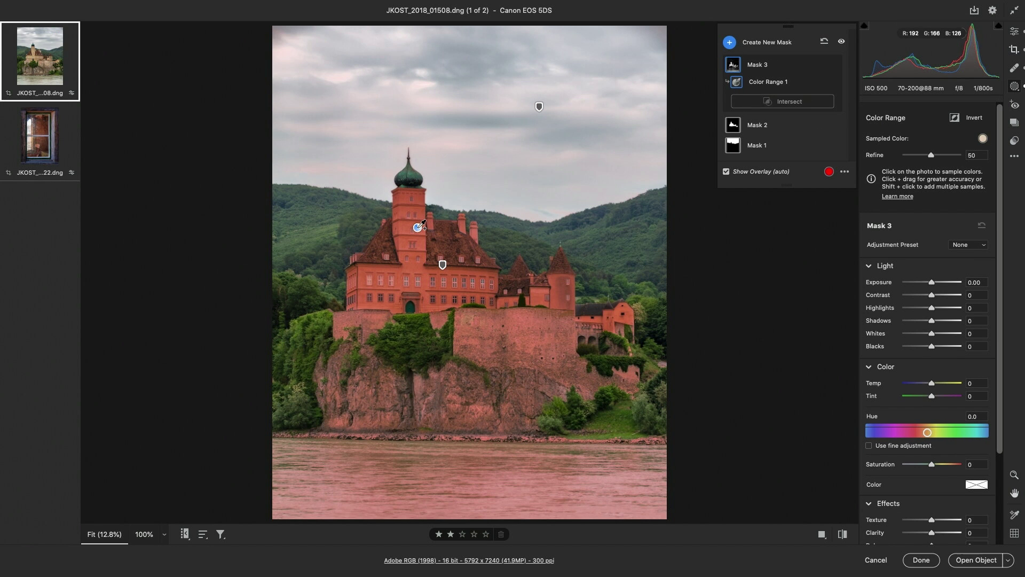
shift+click(421, 331)
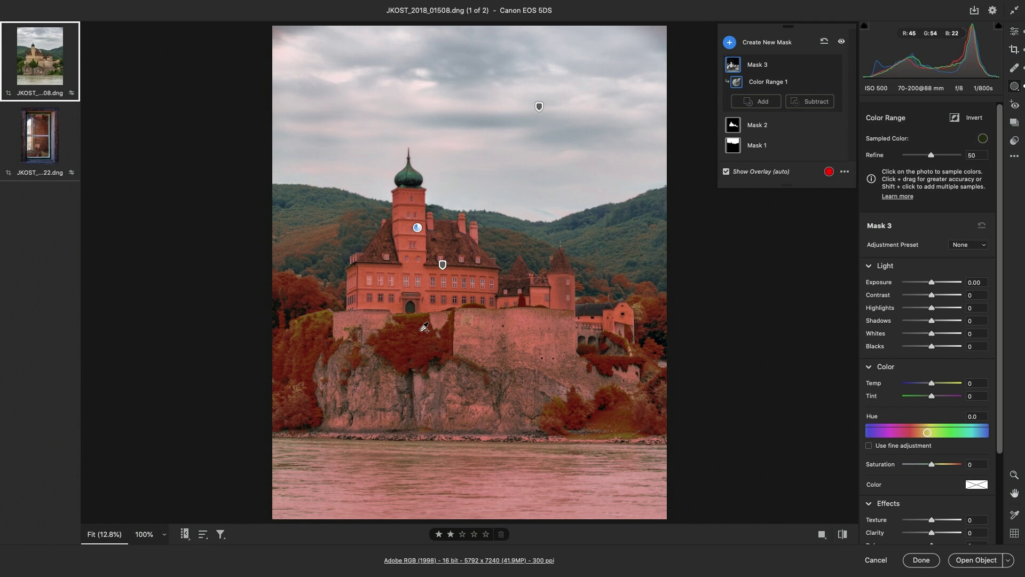
drag(464, 458, 490, 463)
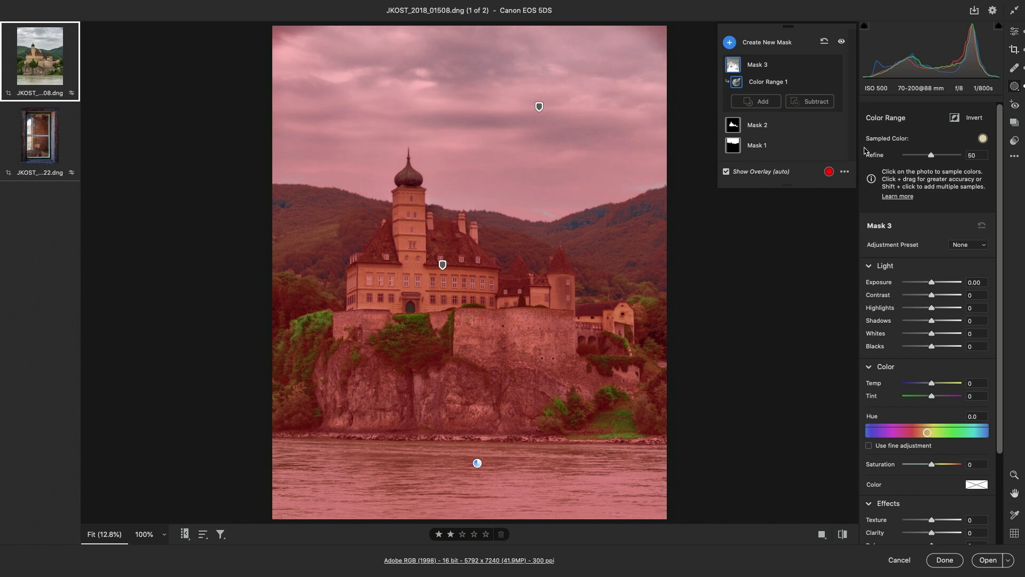
drag(931, 156, 909, 161)
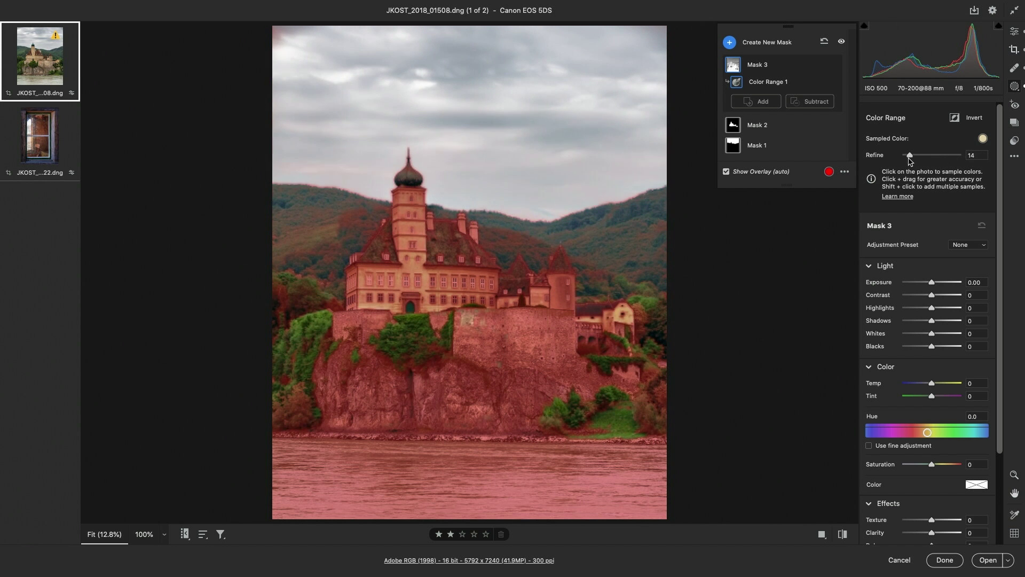
Step: Set Mask 3 to Hue +120.4 and Saturation -76, then brush the cliff base out with feather 29
drag(927, 432, 969, 433)
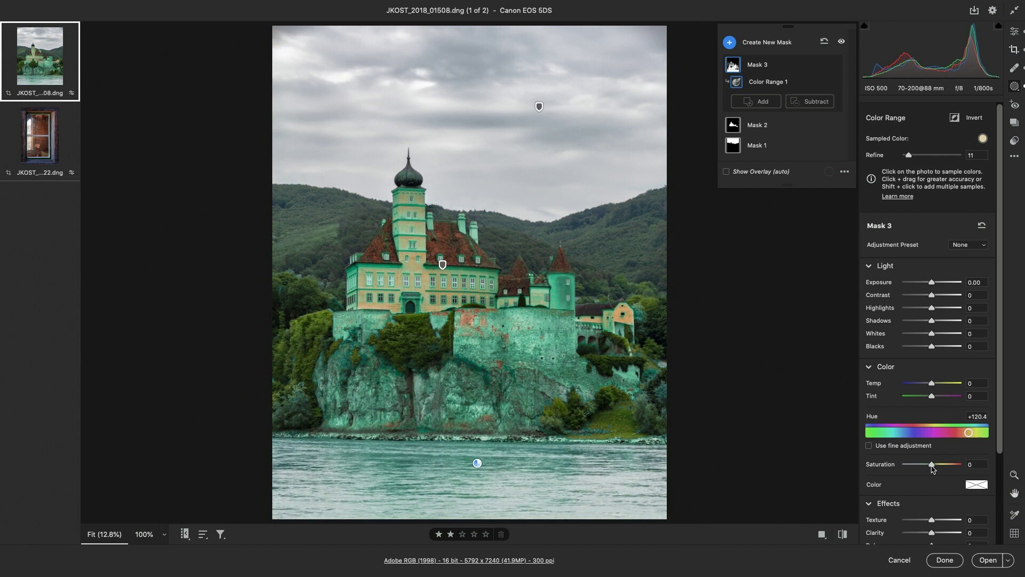
drag(931, 465, 910, 466)
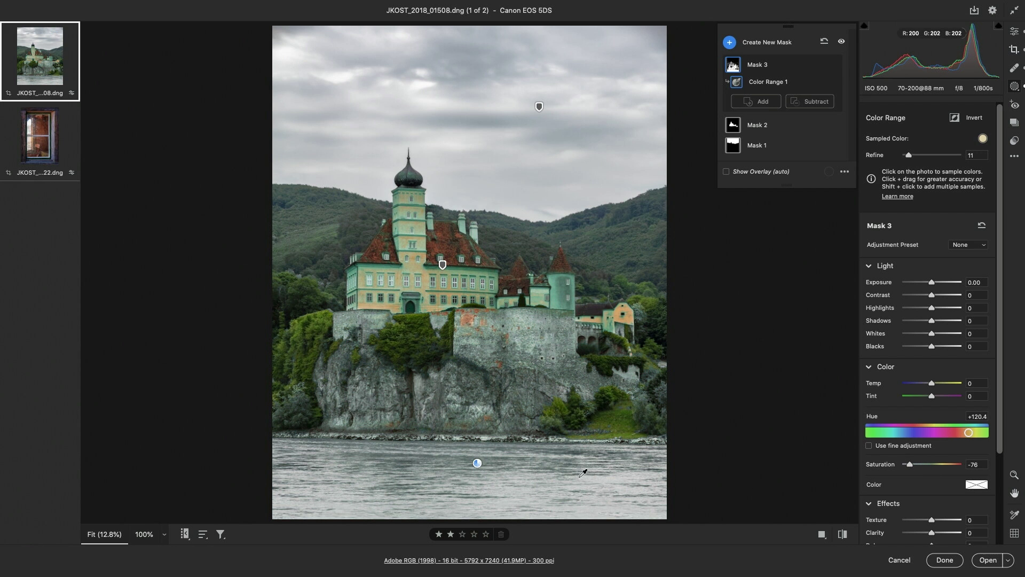
click(810, 101)
click(834, 137)
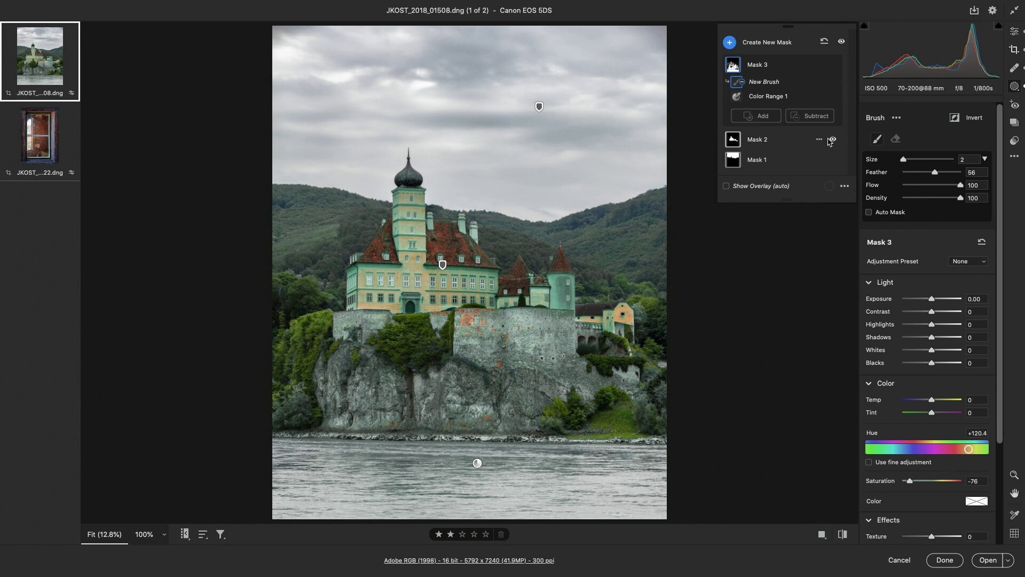
drag(929, 172, 919, 173)
key(bracketright)
key(bracketright)
key(bracketright)
key(bracketright)
key(bracketright)
key(bracketright)
key(bracketright)
mouse_move(641, 420)
mouse_down()
mouse_move(293, 414)
mouse_move(452, 371)
mouse_move(654, 370)
mouse_move(588, 316)
mouse_move(252, 294)
mouse_move(391, 260)
mouse_move(664, 251)
mouse_up()
key(bracketright)
key(bracketright)
key(bracketright)
key(bracketright)
key(bracketright)
key(bracketright)
key(bracketright)
key(bracketright)
key(bracketright)
key(bracketright)
key(bracketright)
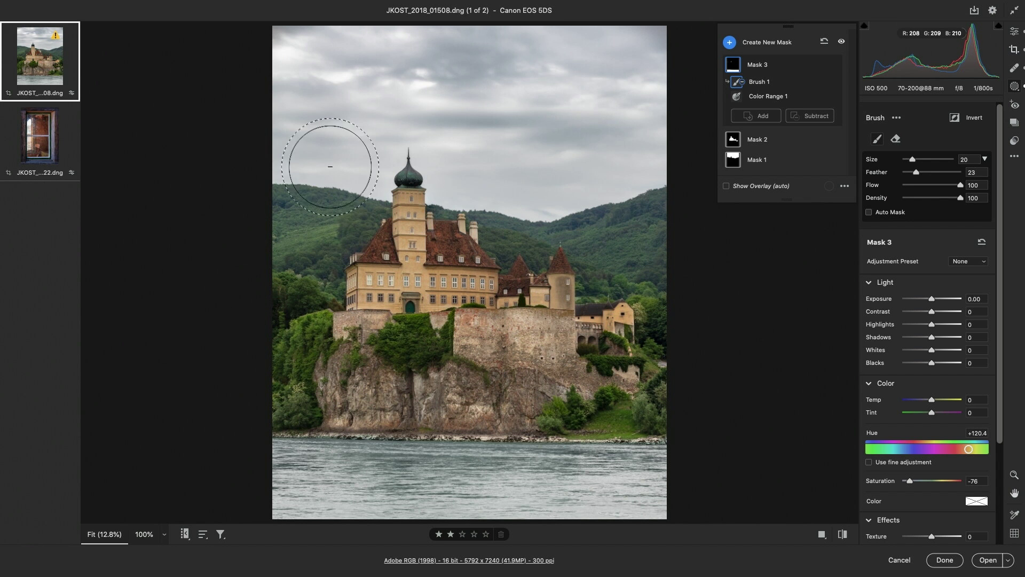
Step: Draw a linear gradient up from the bottom of the river and set Exposure -0.65, Contrast -100
click(730, 42)
click(758, 97)
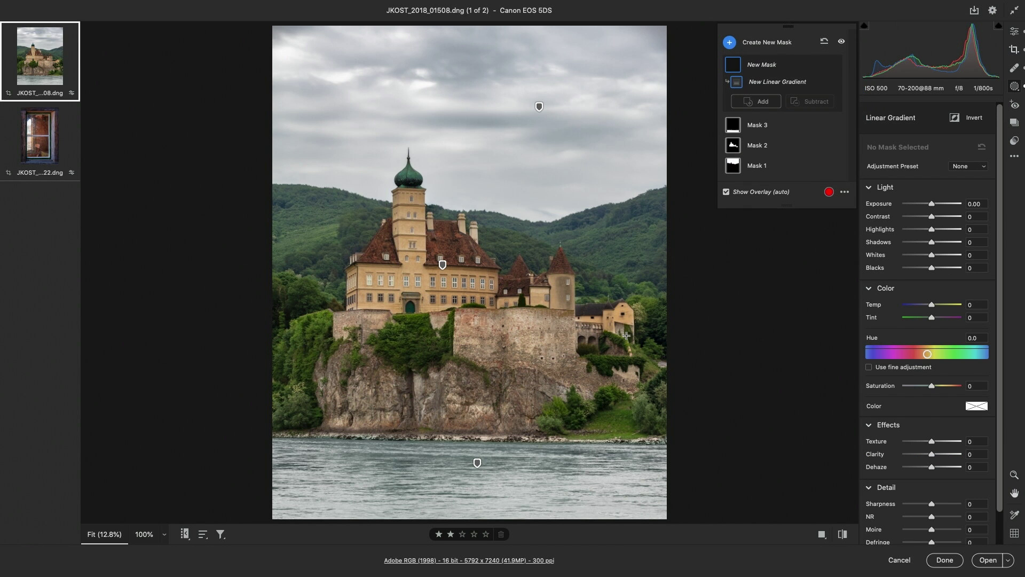
drag(540, 499, 541, 454)
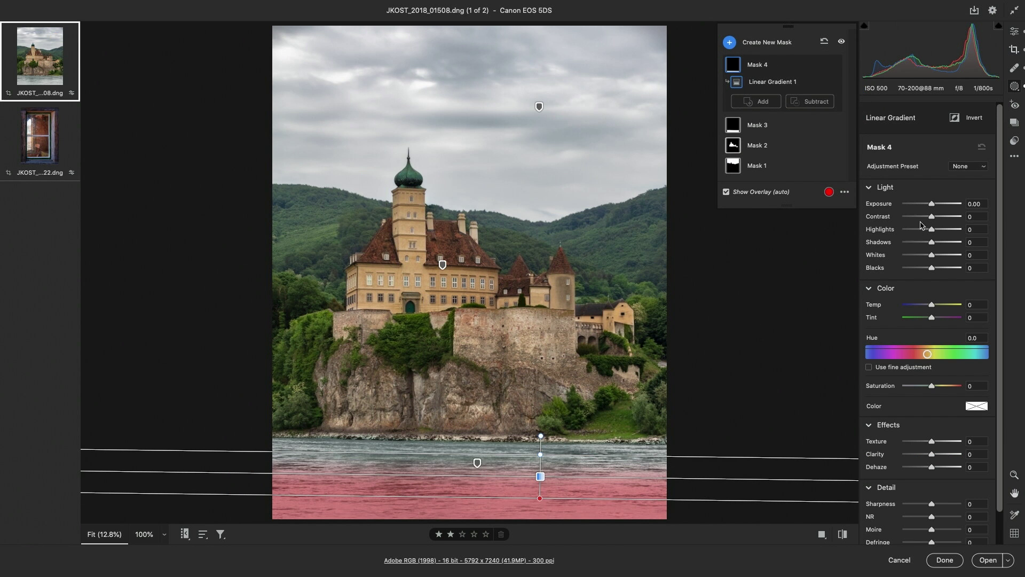
drag(932, 204, 901, 221)
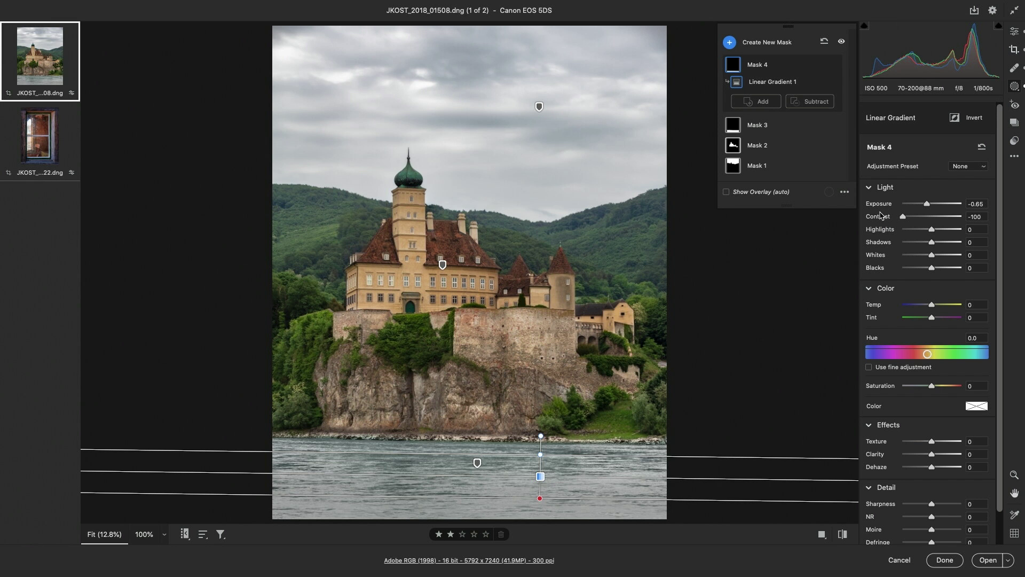
Step: Create a Luminance Range mask, sampling the sky, then resampling on the dark right-hand foliage
click(730, 44)
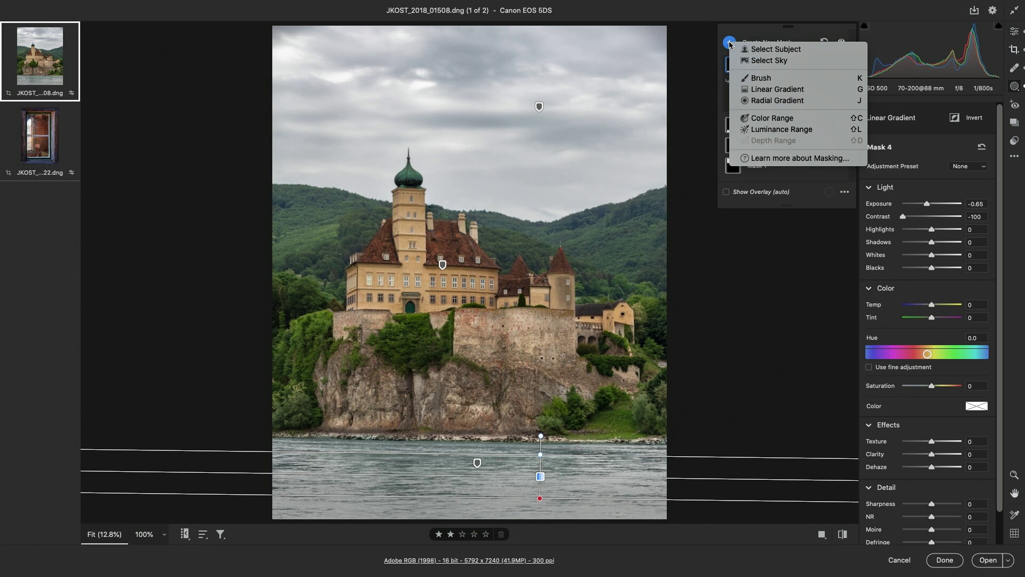
click(757, 129)
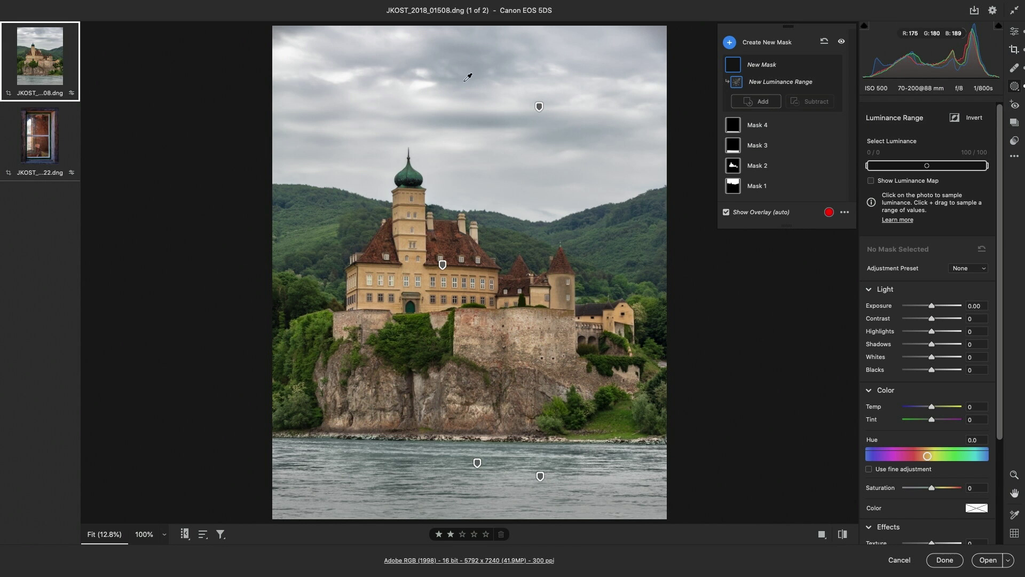
click(425, 84)
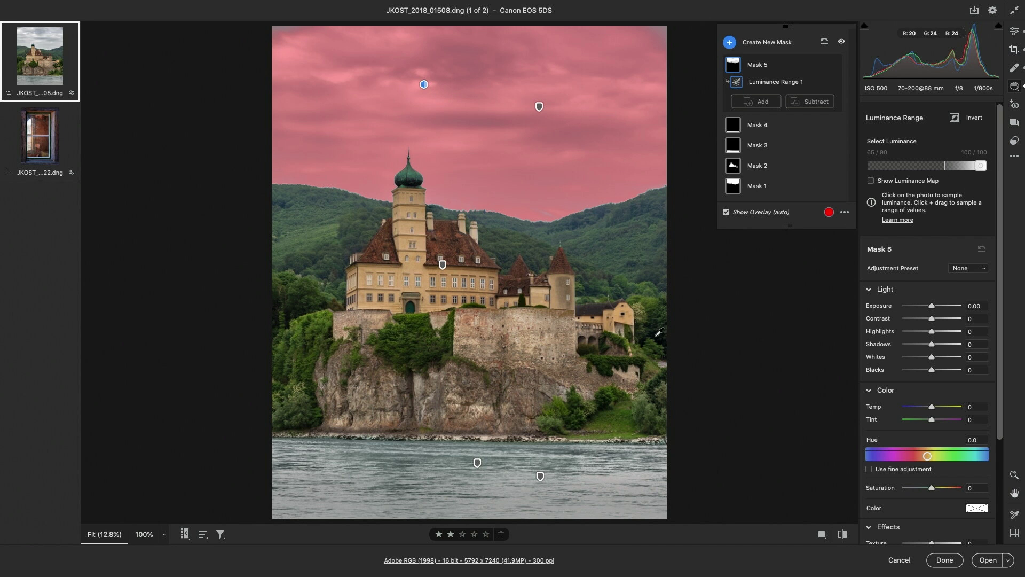
click(655, 335)
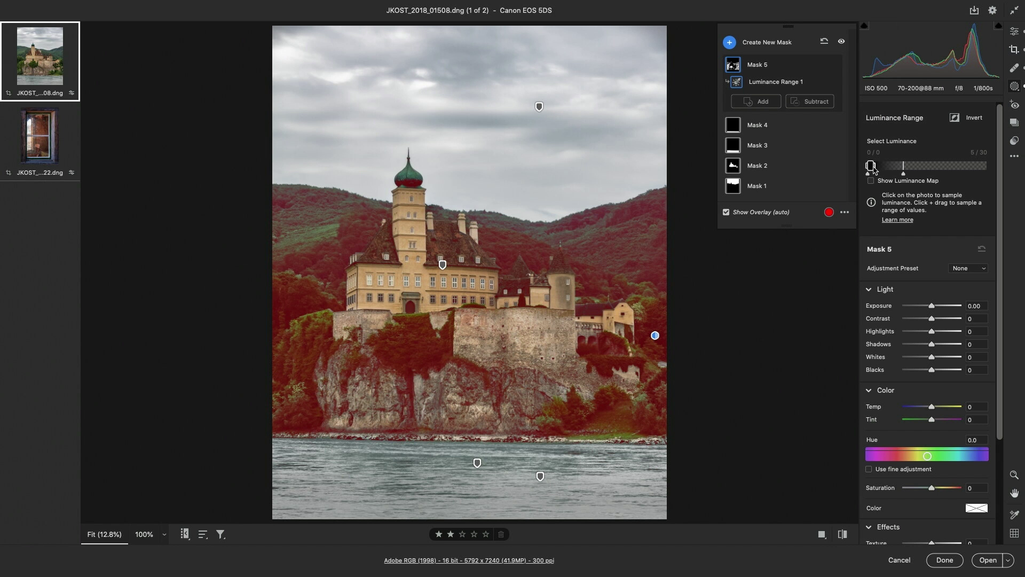
Step: Drag the luminance range handles out to 0/0–19/40, checking coverage with the luminance map
mouse_move(875, 168)
mouse_down()
mouse_move(936, 170)
mouse_move(880, 171)
mouse_up()
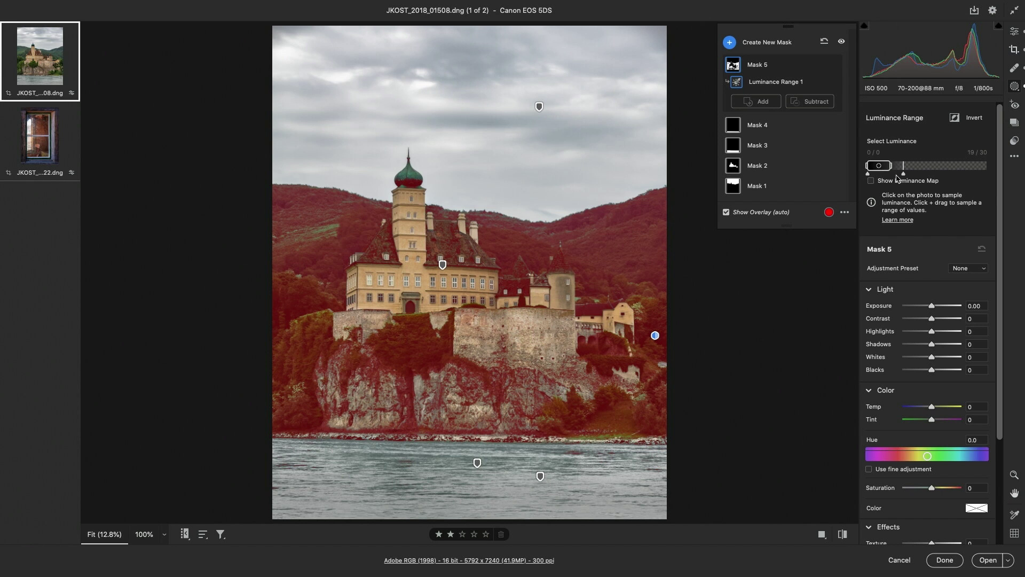
drag(904, 170, 904, 170)
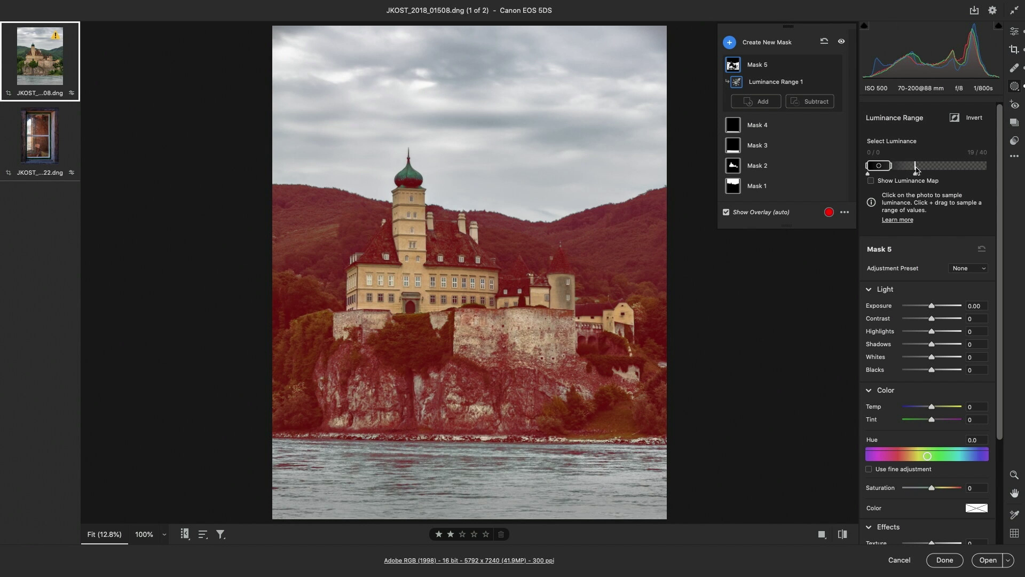
drag(915, 166, 916, 169)
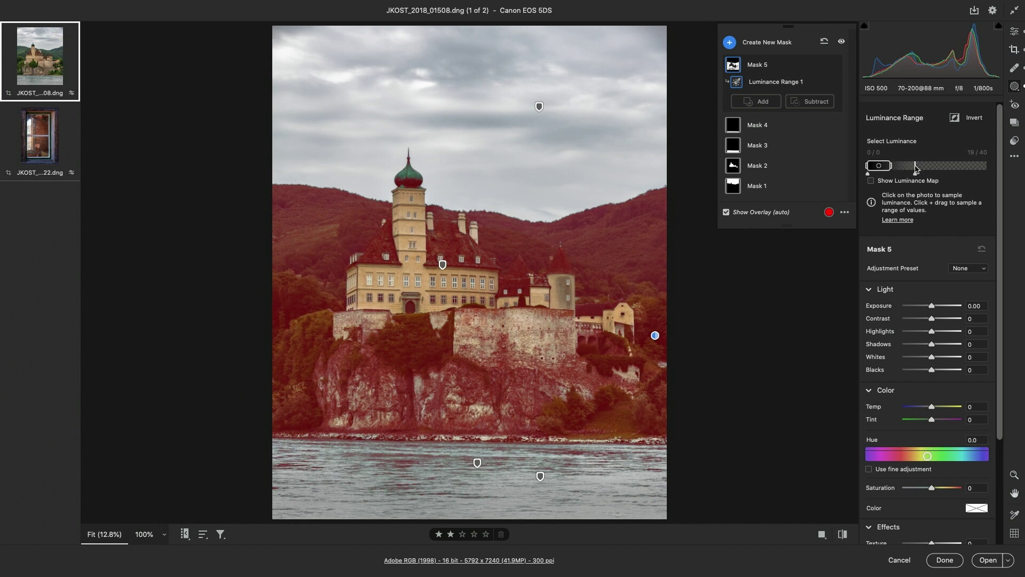
click(872, 182)
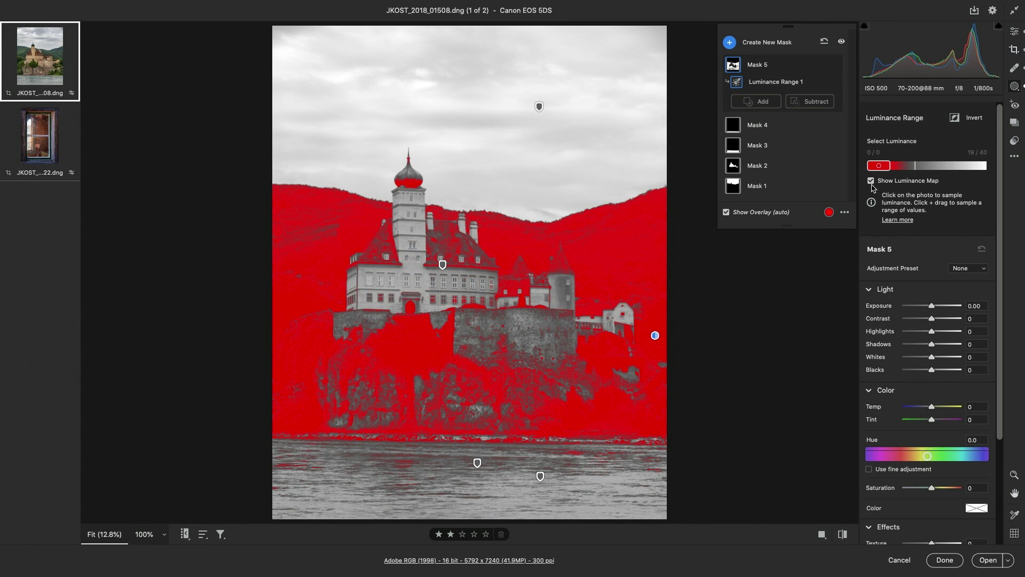
click(871, 182)
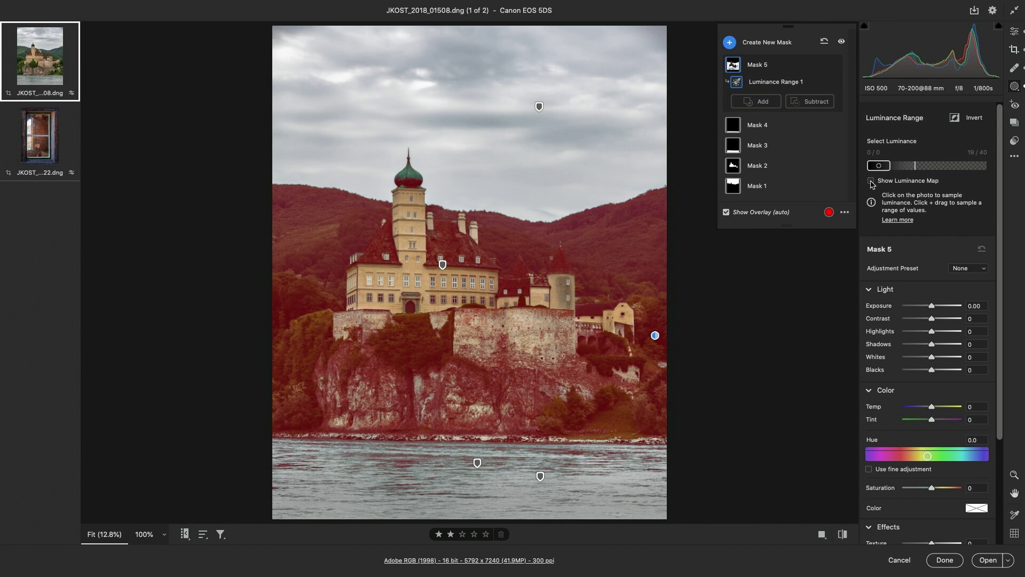
drag(878, 167, 876, 170)
Step: Paint the castle, cliff and trees out of Mask 5 with a subtracting brush at Feather 52
click(812, 103)
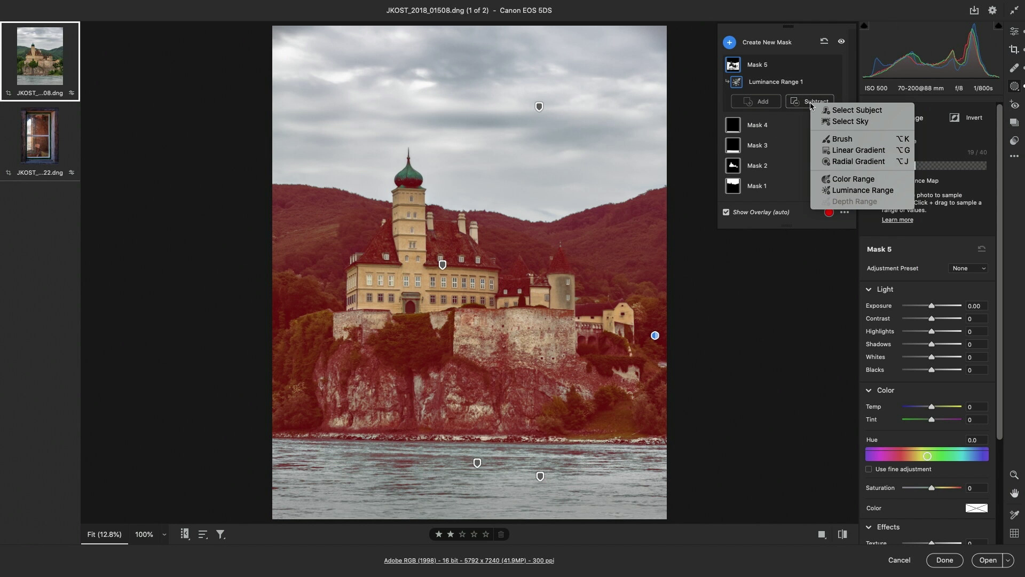
click(835, 143)
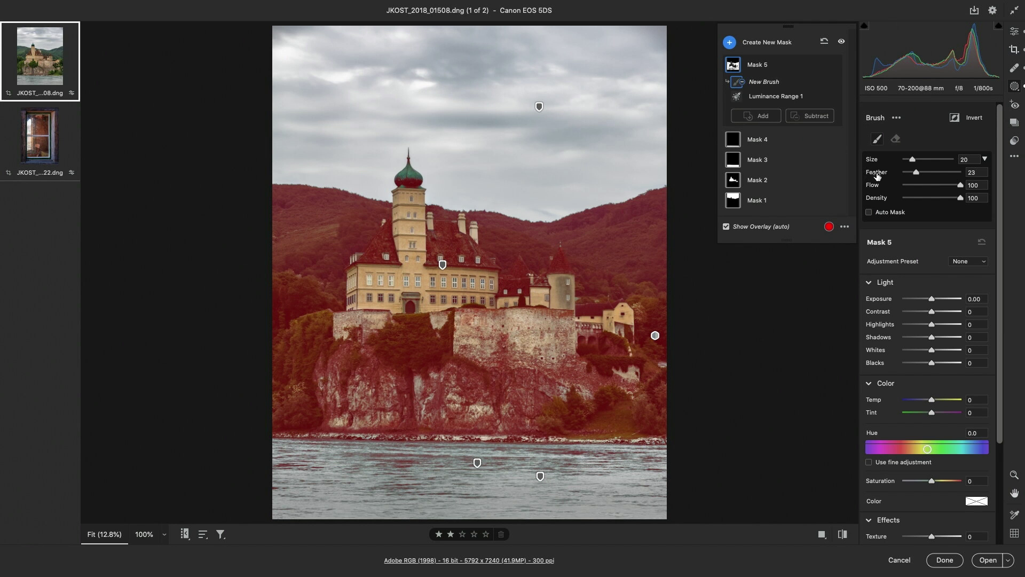
drag(916, 172, 935, 176)
mouse_move(607, 346)
mouse_down()
mouse_move(385, 333)
mouse_move(253, 370)
mouse_move(428, 375)
mouse_move(659, 409)
mouse_move(597, 433)
mouse_move(257, 453)
mouse_move(666, 449)
mouse_move(648, 386)
mouse_move(577, 348)
mouse_move(469, 345)
mouse_move(427, 318)
mouse_move(309, 405)
mouse_up()
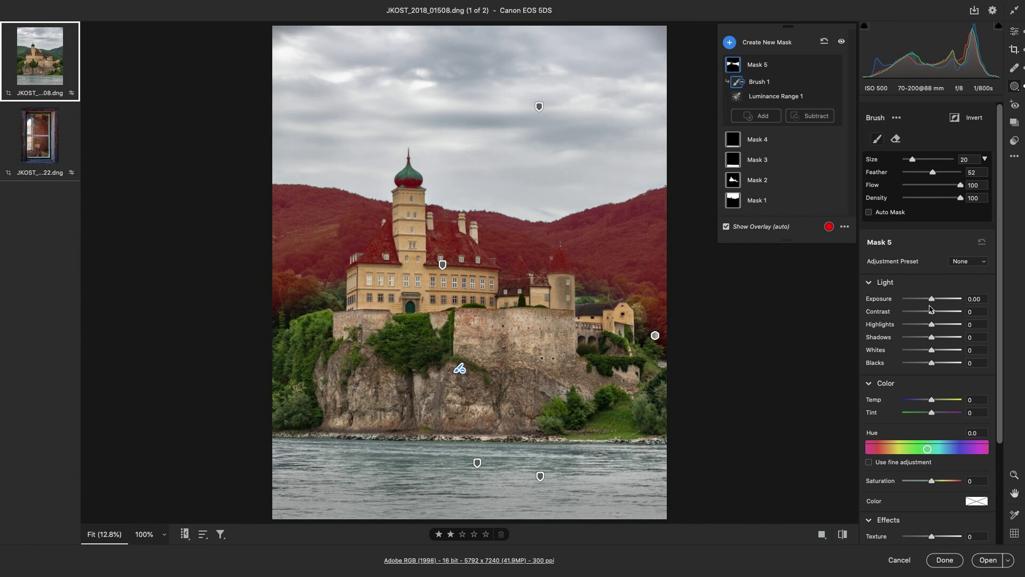
Step: Give the hills mask Exposure +0.15, Contrast +35, Saturation -50, Clarity +7, Dehaze +30, Temp +28, Tint -48
drag(933, 301, 942, 314)
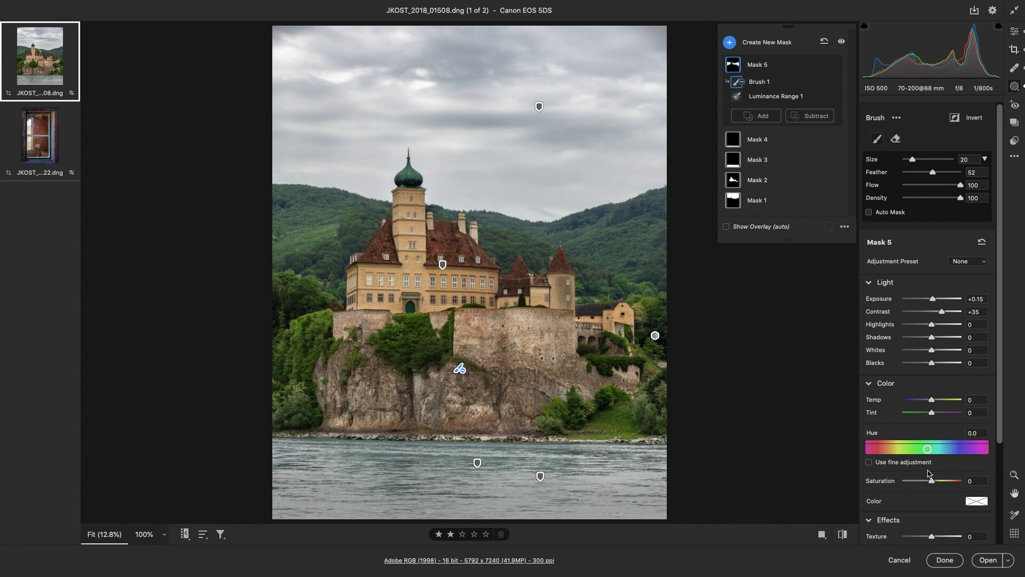
drag(931, 484, 918, 486)
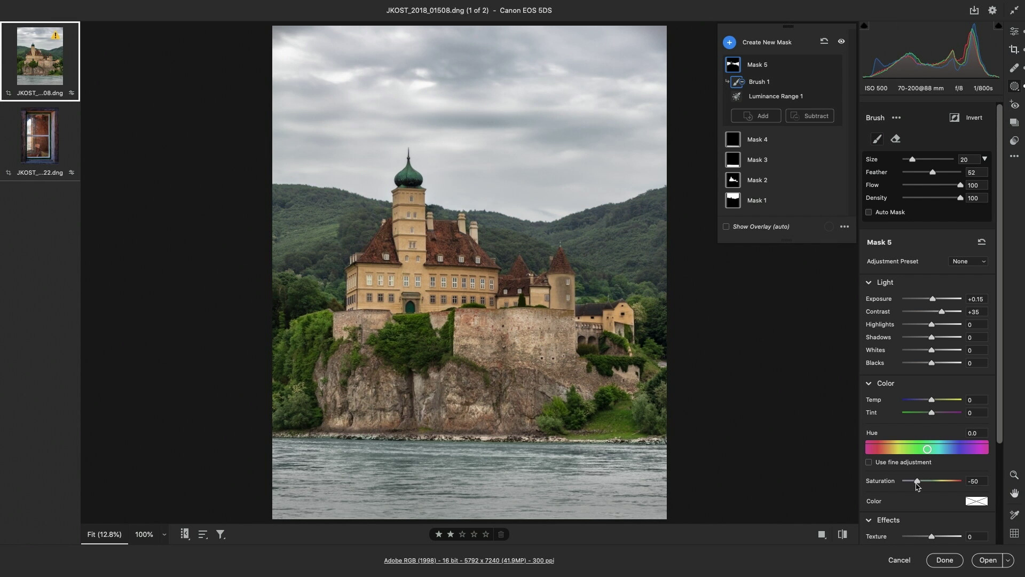
scroll(918, 486, down, 5)
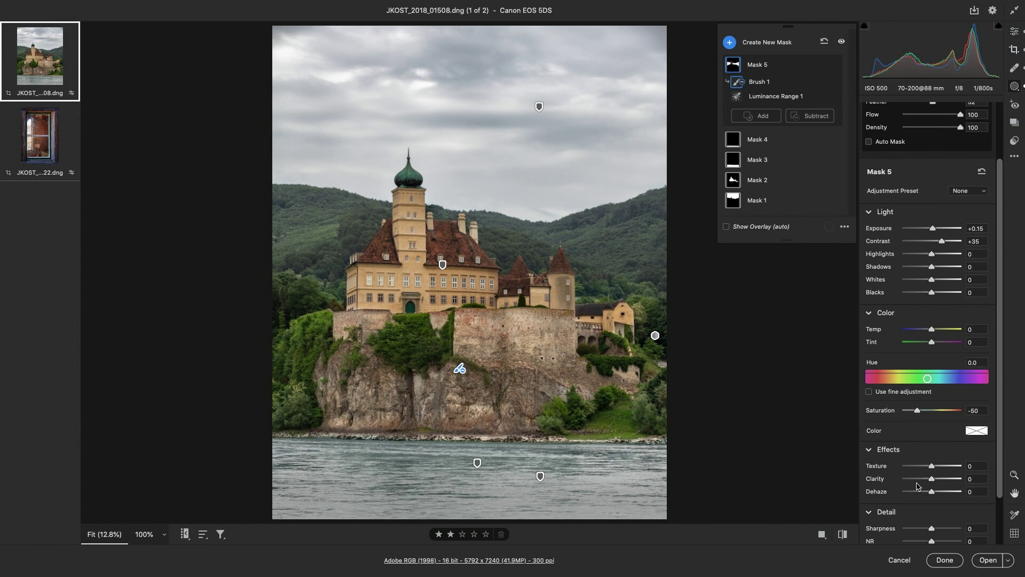
drag(931, 482, 942, 495)
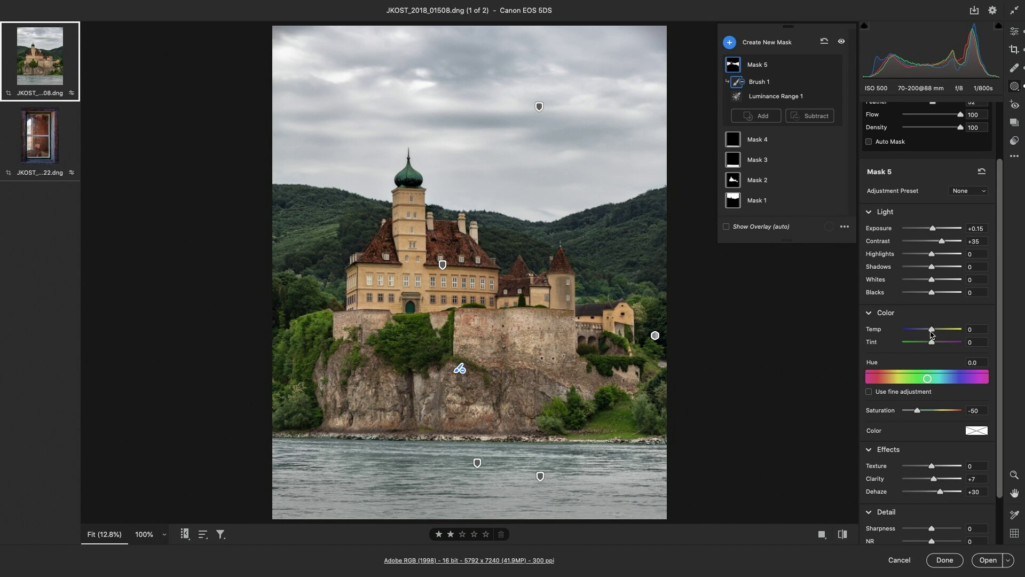
mouse_move(931, 332)
mouse_down()
mouse_move(941, 333)
mouse_move(926, 348)
mouse_up()
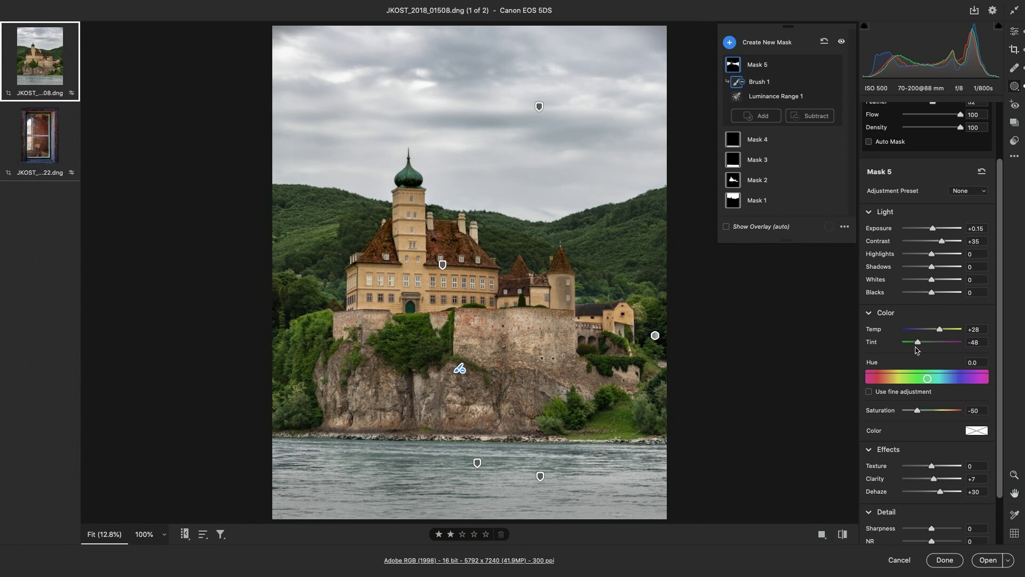
Step: Draw a new radial gradient mask around the castle, centred just beside the tower
click(730, 43)
click(753, 102)
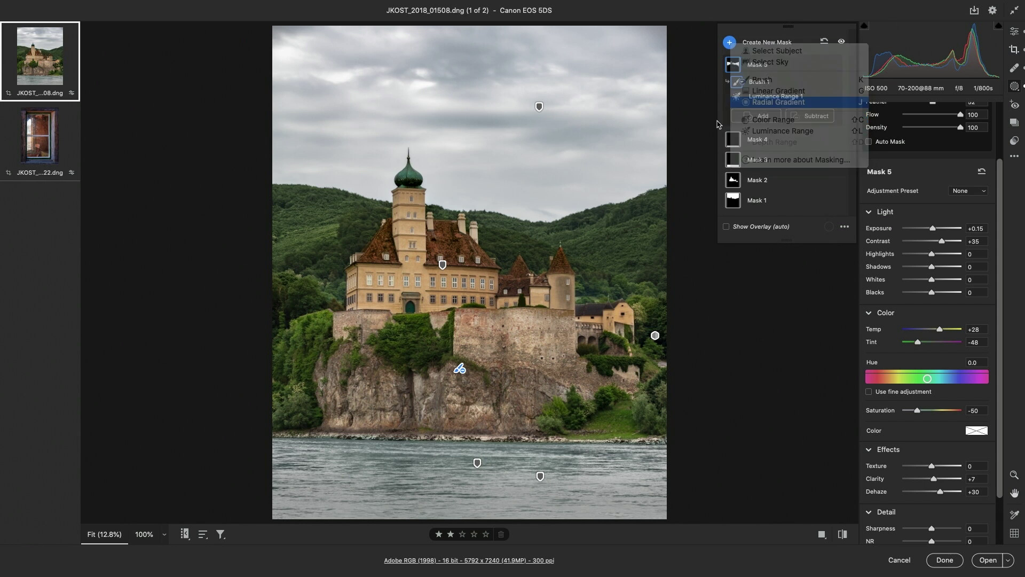
mouse_move(396, 235)
mouse_down()
mouse_move(445, 314)
mouse_move(582, 454)
mouse_move(673, 513)
mouse_up()
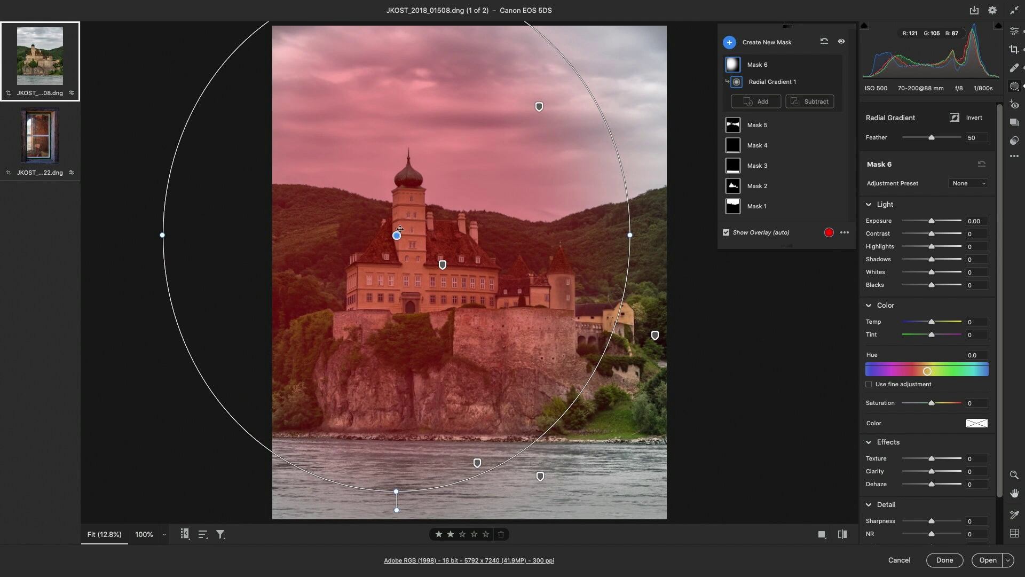
drag(399, 229, 414, 258)
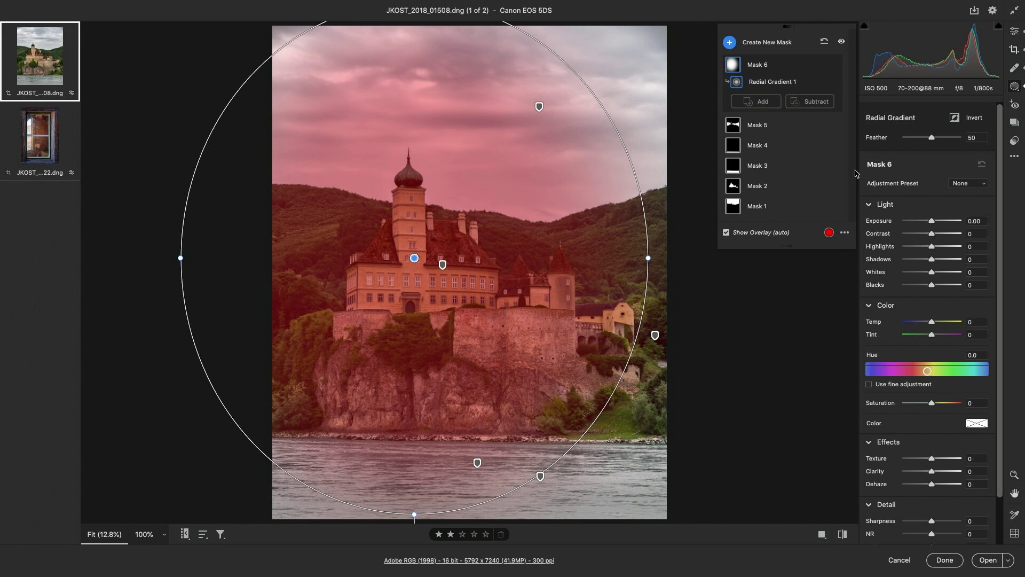
Step: Invert the radial mask and set Exposure -1.55 and Shadows +57 to darken the edges
click(955, 119)
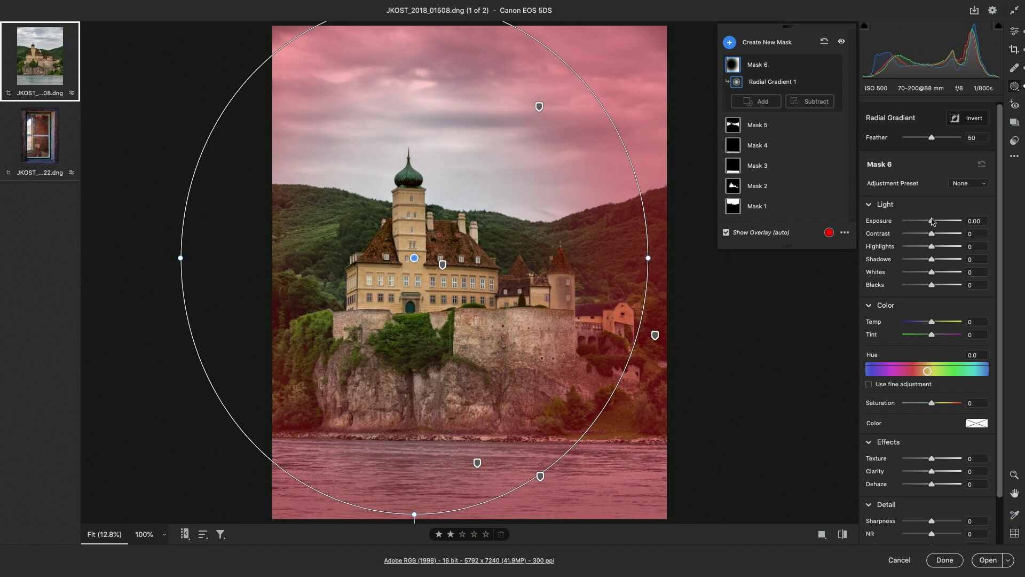
drag(932, 221, 921, 225)
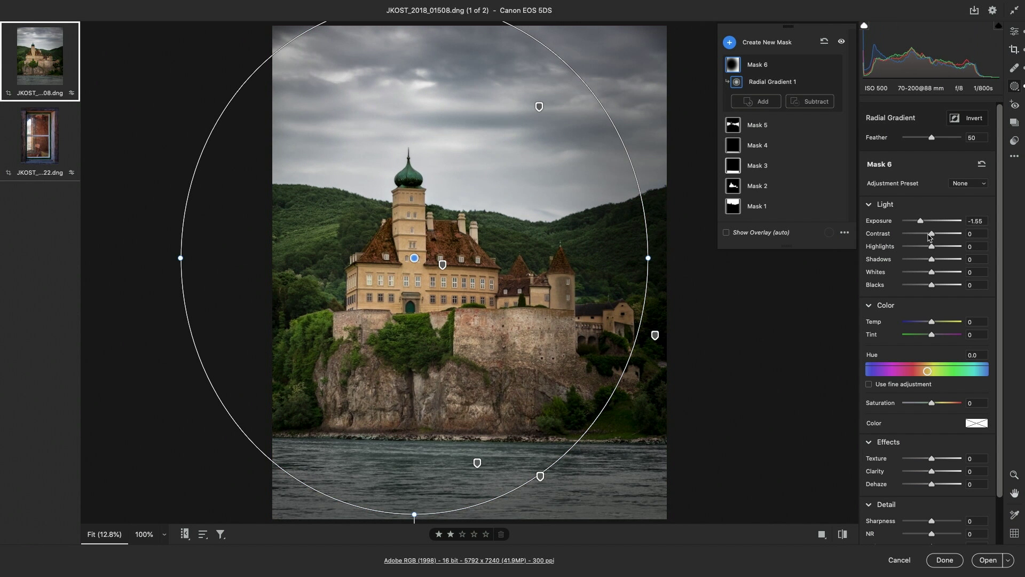
drag(933, 260, 951, 264)
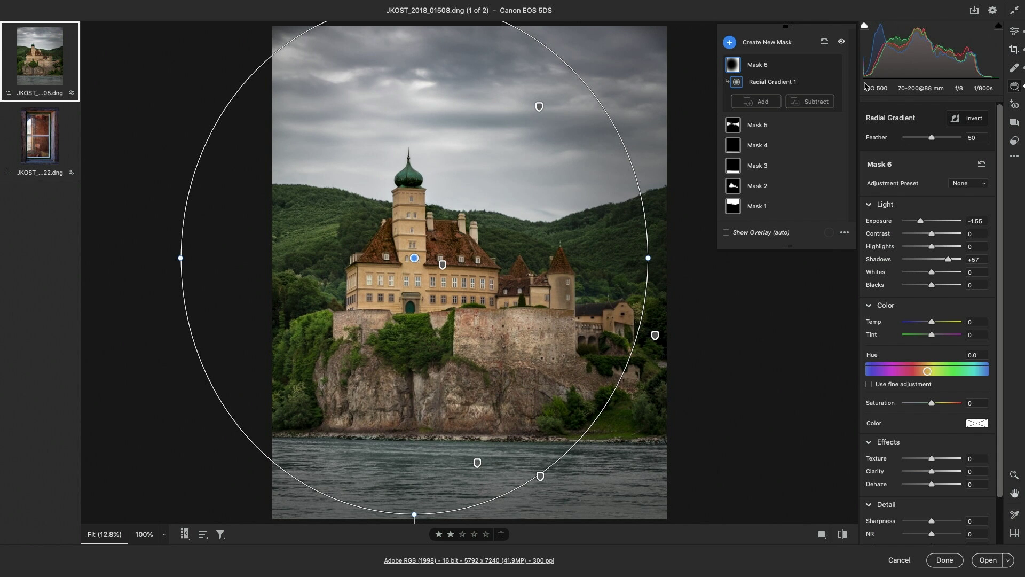
click(841, 42)
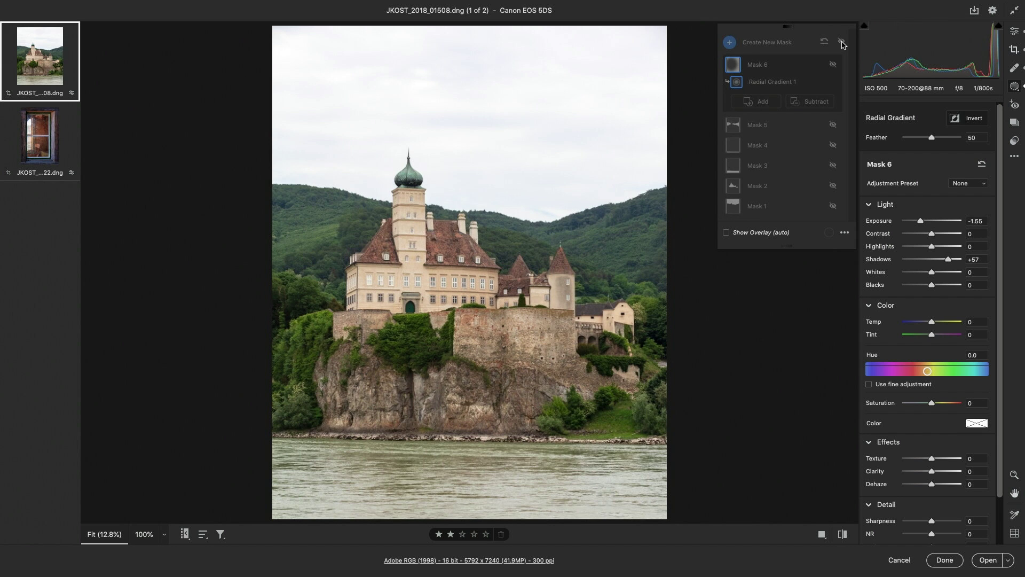
click(842, 42)
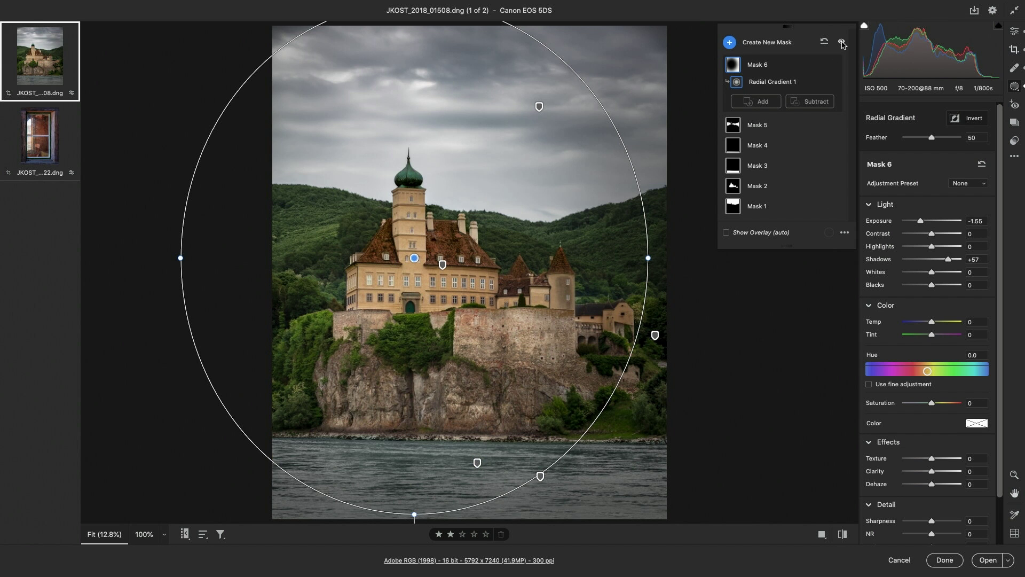